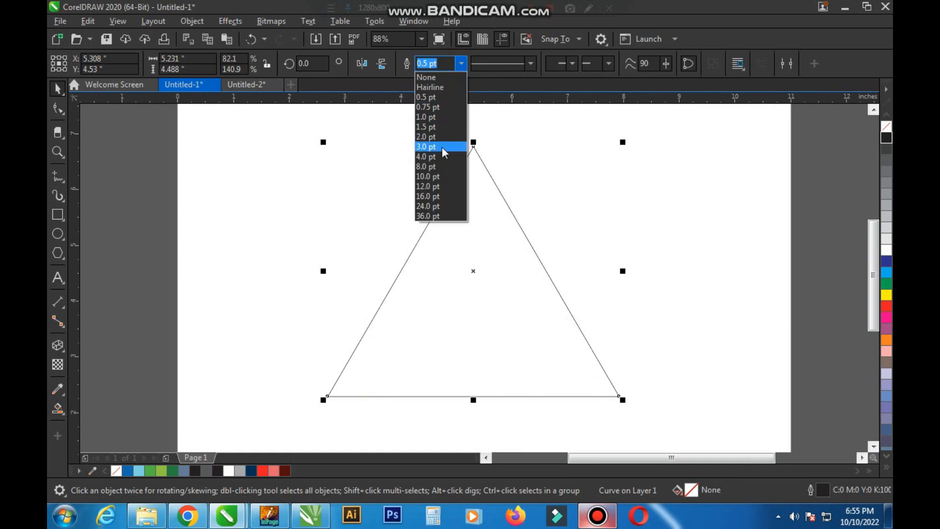
Set the large triangle's outline width to 3 pt.
left_click(554, 201)
left_click_drag(484, 286, 491, 287)
key("ctrl+z")
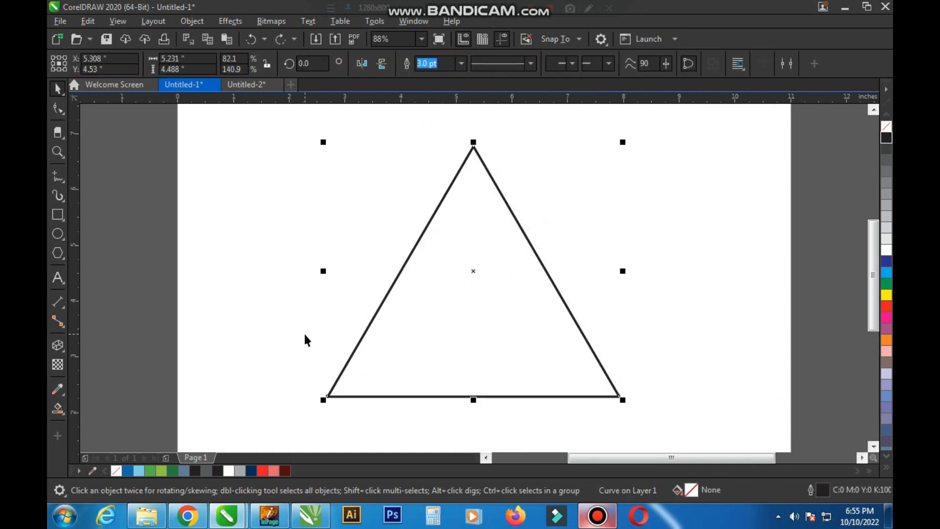
Add a one-step inside contour with a 0.6" offset to the large triangle.
left_click(67, 355)
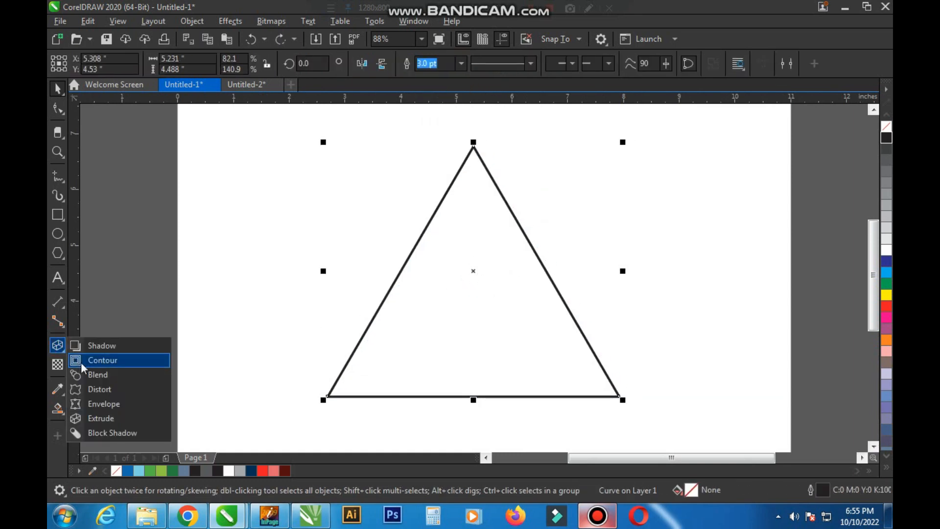
left_click(102, 360)
left_click_drag(484, 71, 486, 100)
type("0.4")
key("Return")
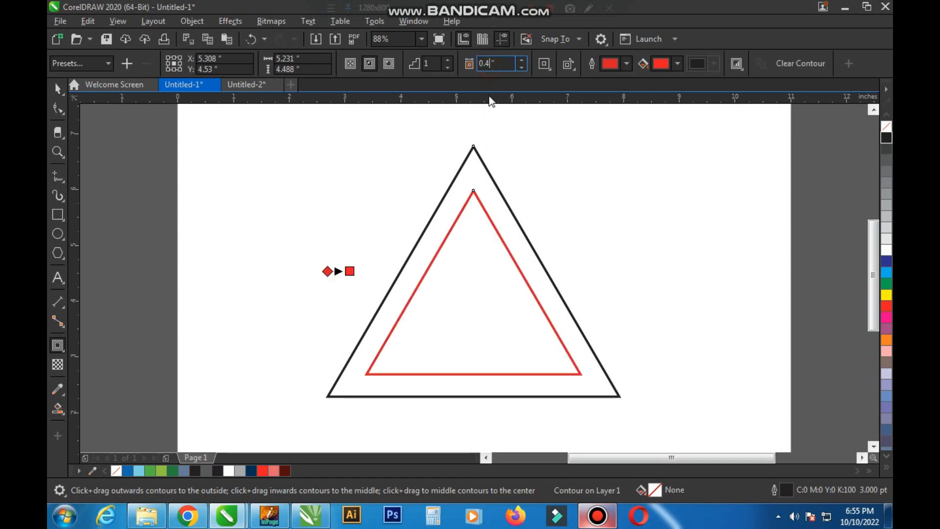
type("6")
key("Return")
key("space")
left_click_drag(473, 271, 495, 266)
key("ctrl+z")
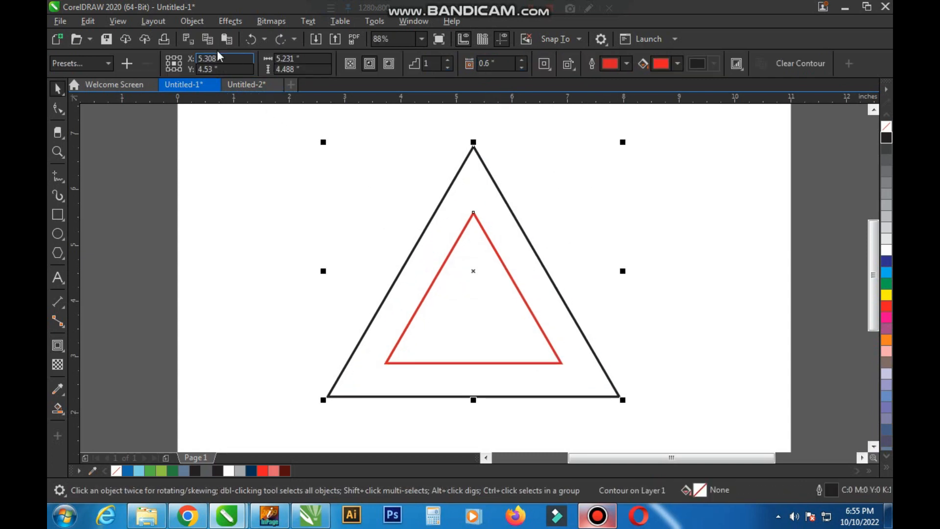
Break the triangle's contour apart into separate objects.
left_click(192, 20)
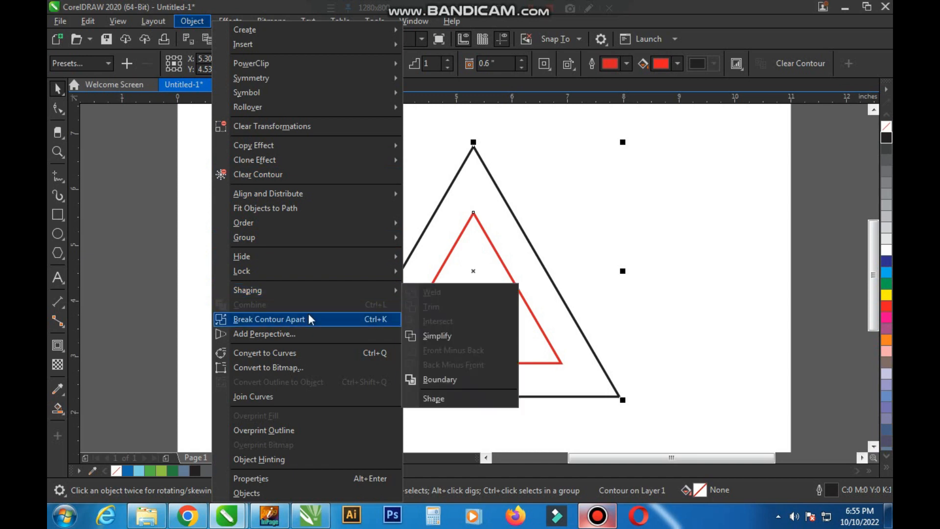
left_click(307, 319)
left_click(581, 222)
Trim the outer black triangle with the inner red triangle.
left_click(483, 303)
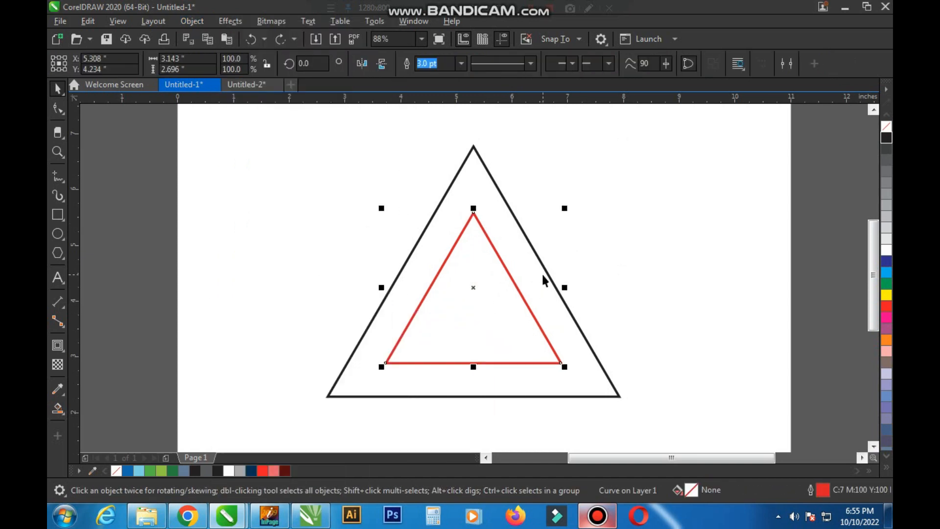
left_click(529, 256, "shift")
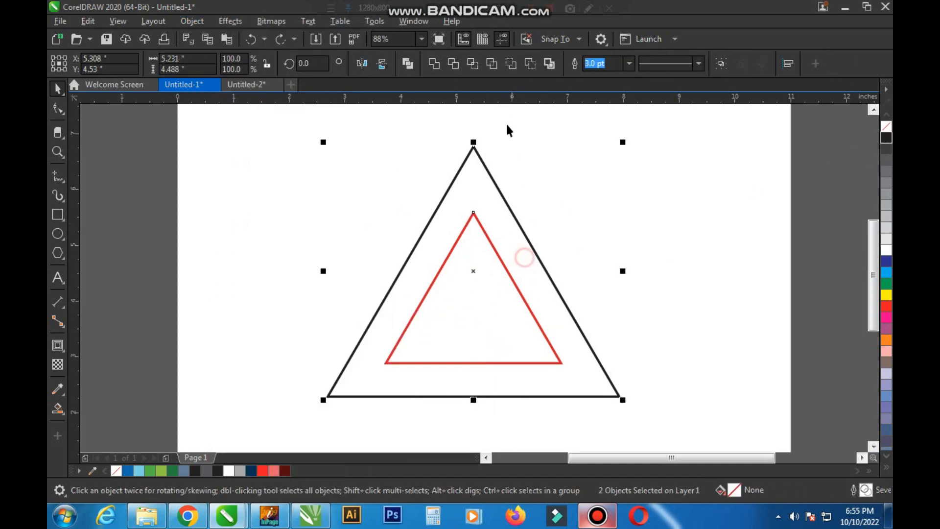
left_click(454, 65)
left_click(581, 168)
left_click_drag(483, 286, 507, 299)
key("ctrl+z")
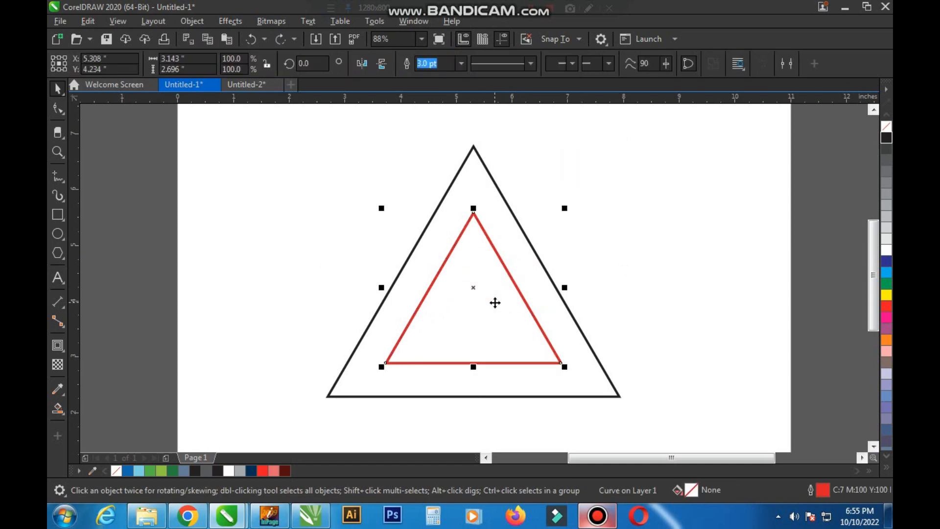
Delete the red inner triangle, leaving the trimmed black triangle frame in place.
key("Delete")
left_click_drag(518, 257, 543, 253)
key("ctrl+z")
key("ctrl+z")
left_click(618, 231)
Draw a narrow V-shaped Bézier line, about 4.02 by 2.67 inches, from the inner triangle's left edge past the outer right edge and back to the outer left edge.
key("F2")
left_click_drag(270, 121, 641, 438)
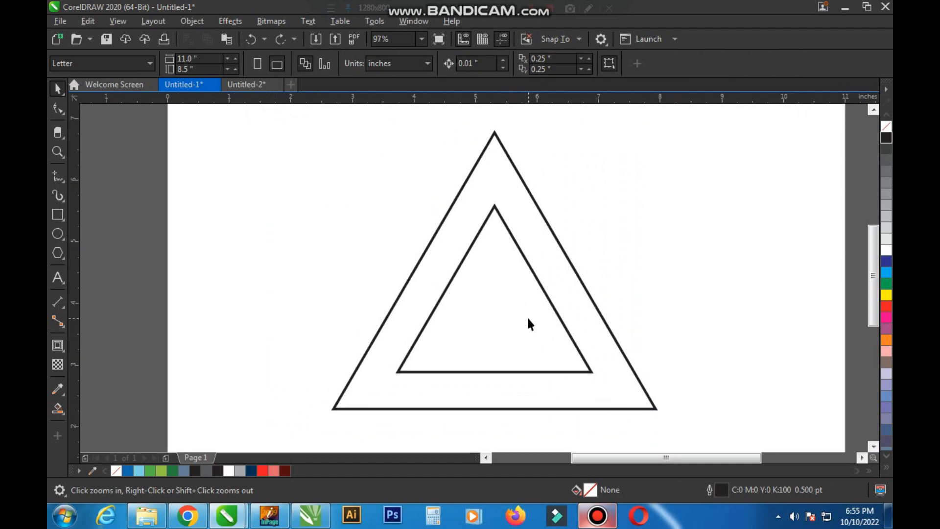
key("F7")
key("space")
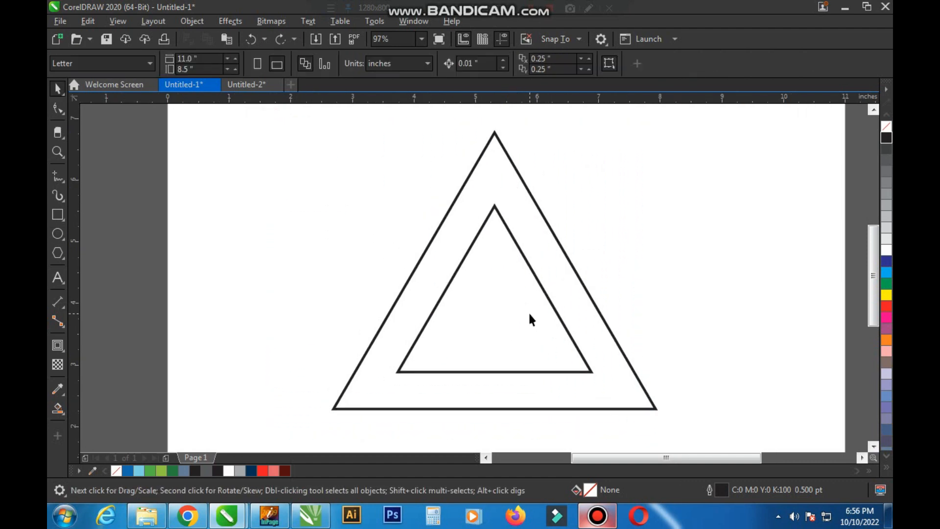
left_click(64, 181)
left_click(101, 204)
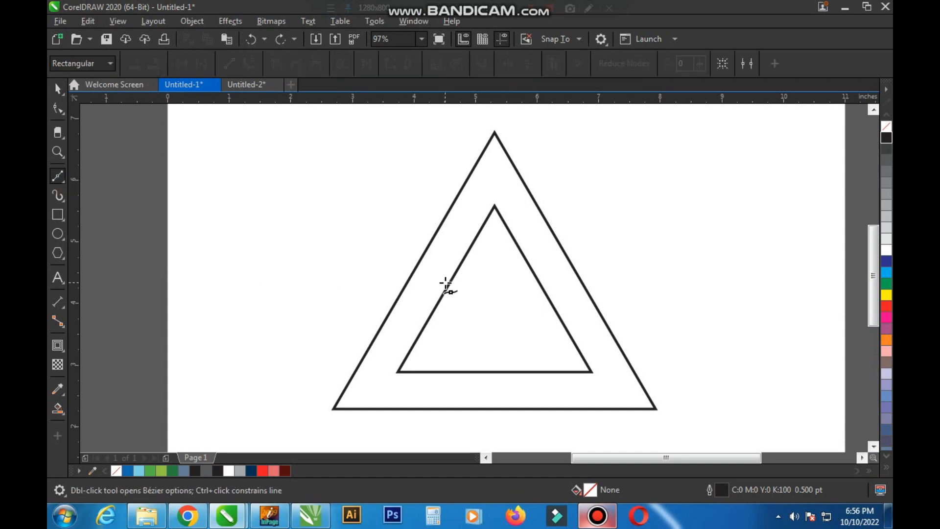
left_click(445, 283)
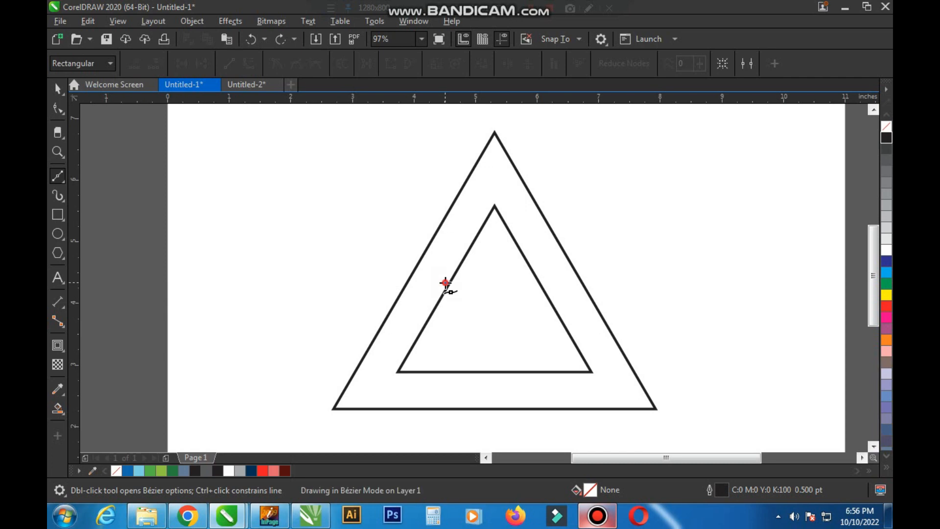
left_click(618, 175)
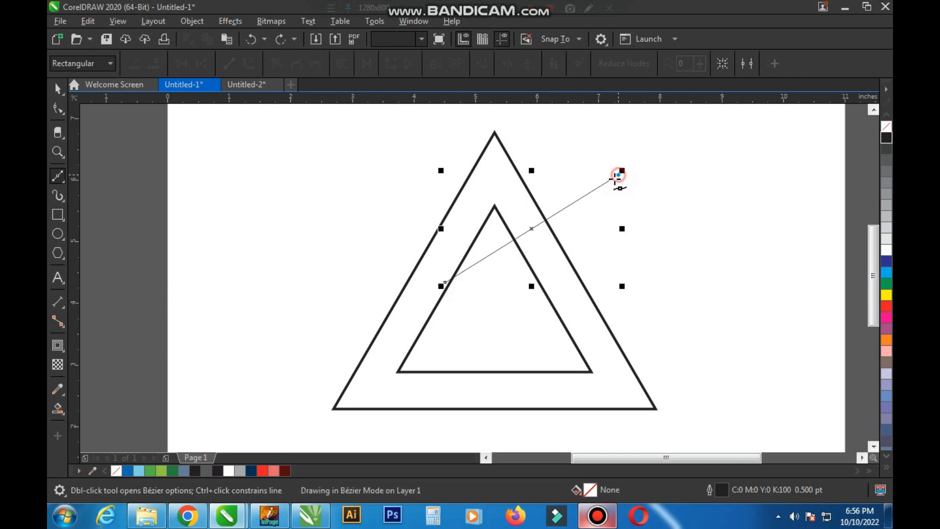
left_click(371, 339)
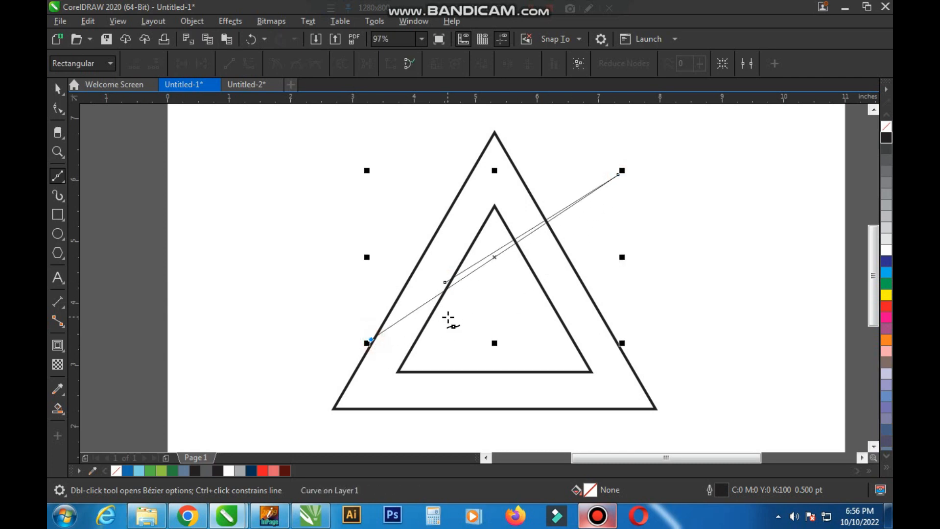
Set the V-shaped line's outline width to 3 pt.
key("space")
key("F2")
left_click_drag(307, 147, 699, 413)
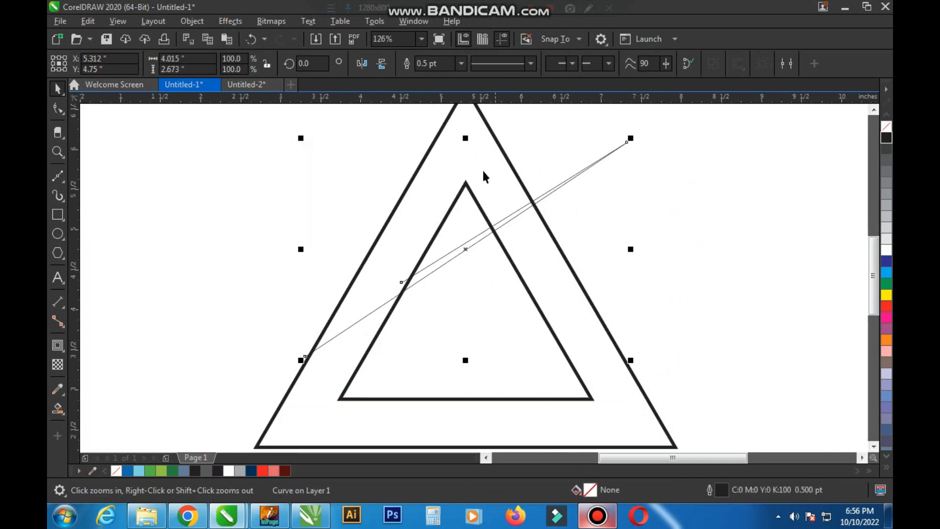
left_click(462, 63)
left_click(443, 143)
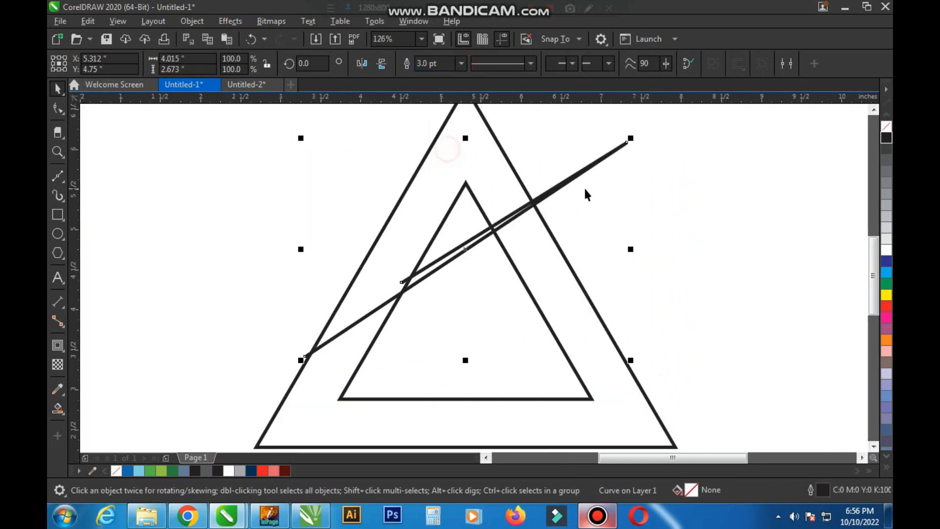
Convert both segments of the V-shaped line to curves and bend them downward into a tapering swoosh.
key("F10")
left_click_drag(379, 323, 258, 374)
left_click(249, 69)
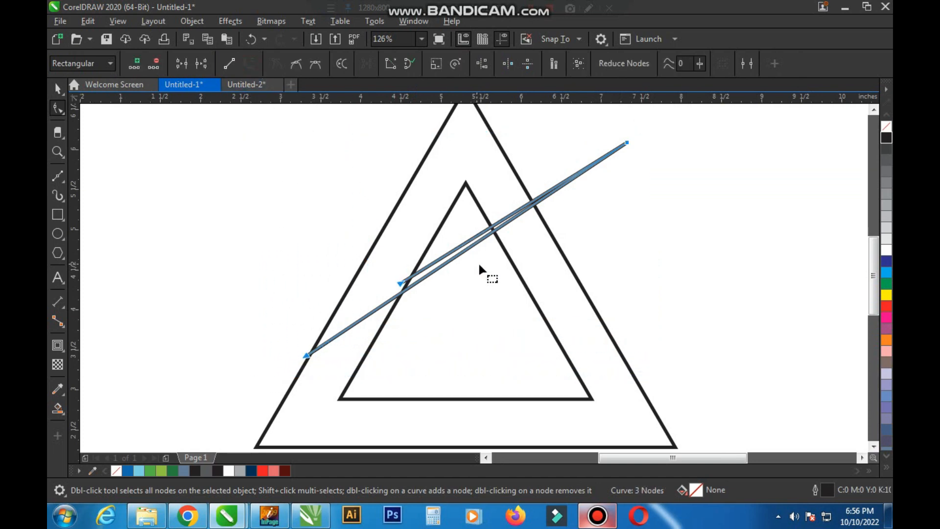
left_click_drag(472, 250, 491, 294)
left_click_drag(495, 233, 497, 250)
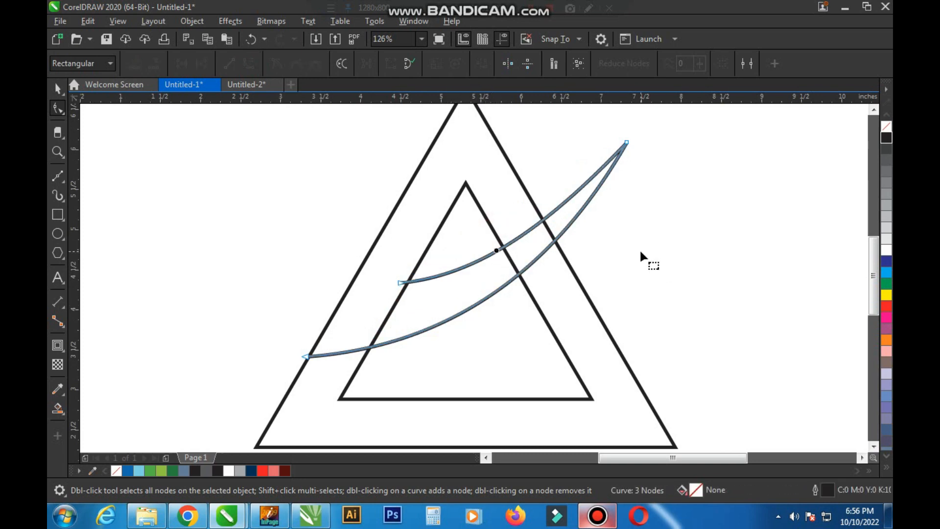
key("space")
left_click(640, 249)
Draw a short Bézier line, about 0.61 by 0.43 inches, across the frame's right side above the swoosh and set its outline to 3 pt.
key("F2")
left_click_drag(295, 223, 540, 374)
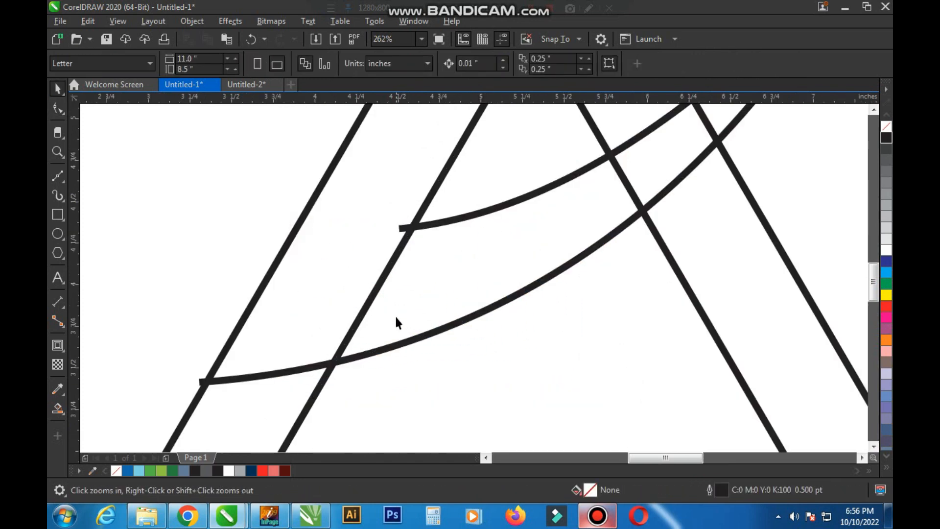
right_click(394, 314)
right_click(405, 275)
left_click_drag(317, 152, 589, 376)
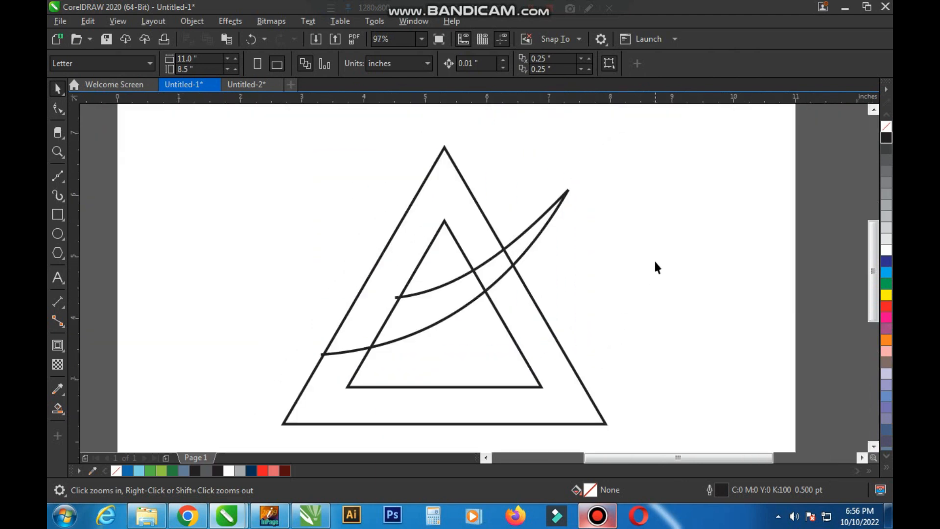
left_click_drag(634, 130, 488, 319)
left_click_drag(363, 222, 511, 365)
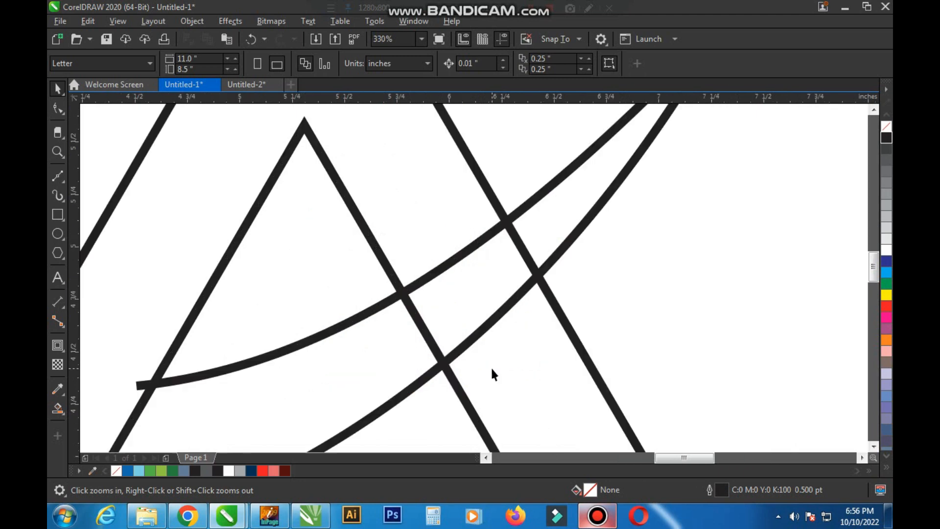
left_click(59, 176)
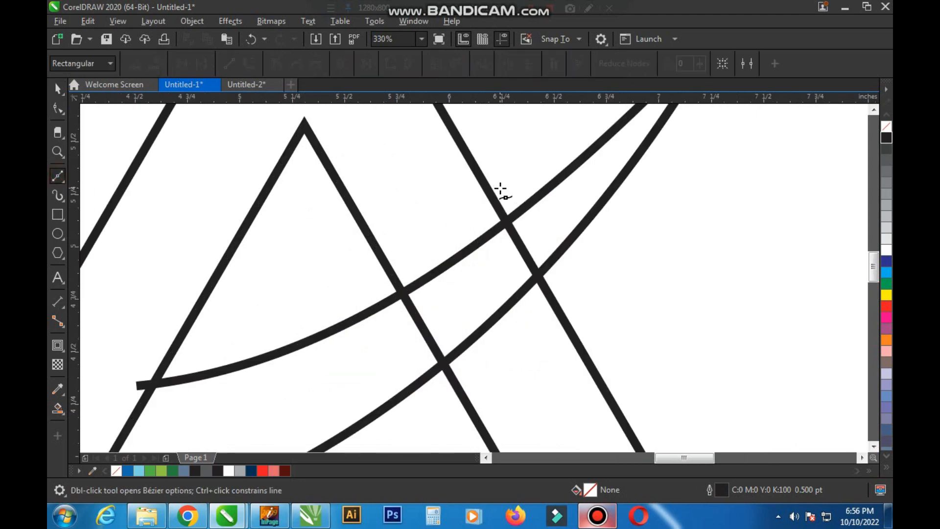
mouse_move(499, 178)
left_mouse_down()
mouse_move(453, 220)
mouse_move(370, 268)
left_mouse_up()
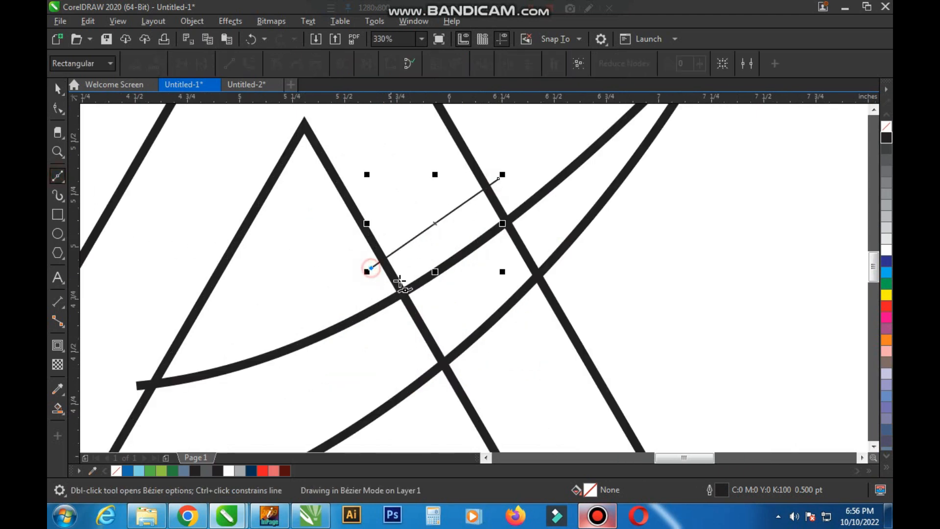
key("space")
left_click(461, 67)
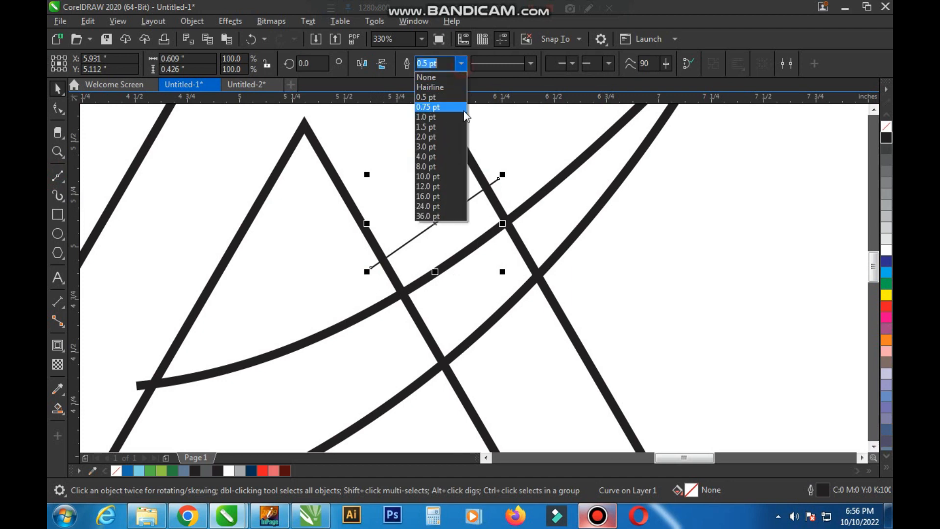
left_click(452, 148)
Duplicate the short line below the swoosh on the frame's right side and adjust its end nodes to follow the lower curve.
scroll(453, 220, "down", 2)
key("F2")
left_click_drag(365, 174, 625, 394)
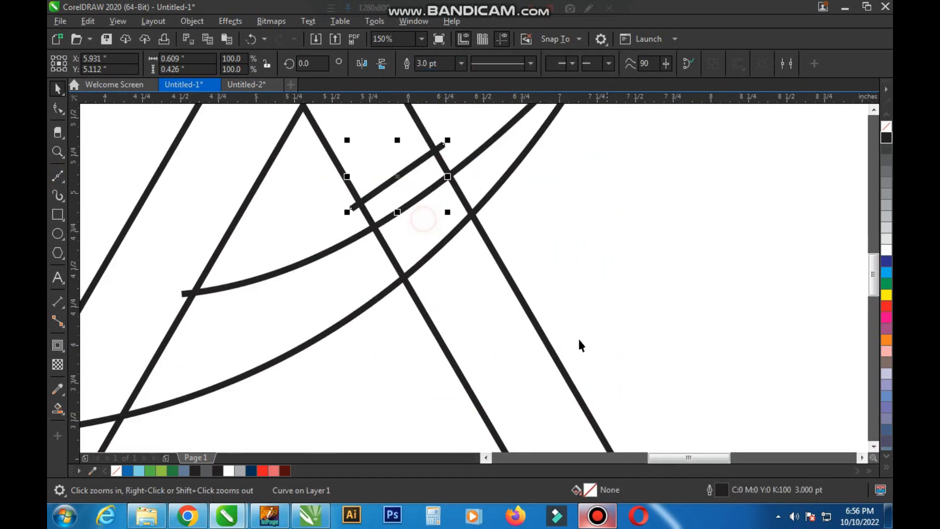
left_click_drag(405, 174, 462, 278)
key("F10")
left_click_drag(409, 296, 411, 307)
left_click_drag(499, 230, 496, 229)
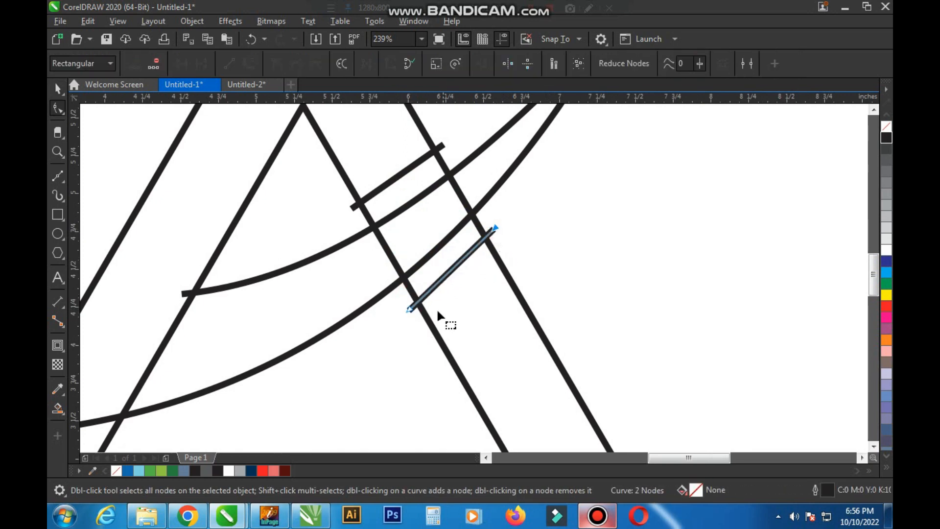
left_click_drag(414, 308, 411, 310)
Delete the short line below the swoosh.
scroll(535, 264, "down", 2)
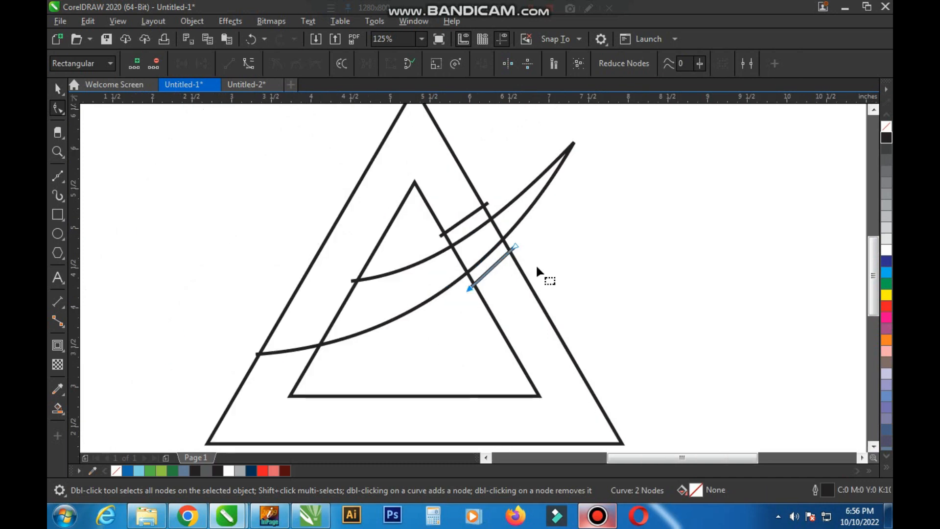
key("z")
right_click(603, 265)
mouse_move(294, 147)
left_mouse_down()
mouse_move(520, 329)
mouse_move(548, 373)
left_mouse_up()
key("F7")
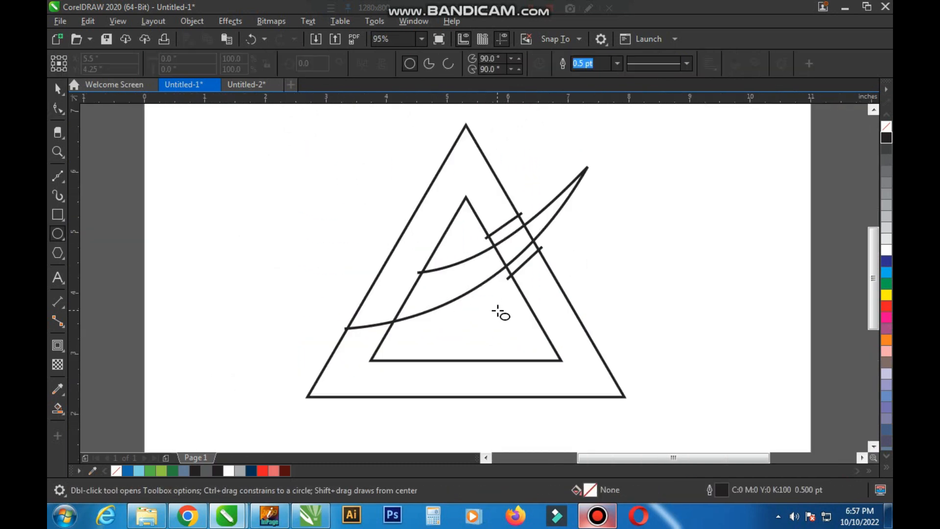
key("space")
left_click(498, 312)
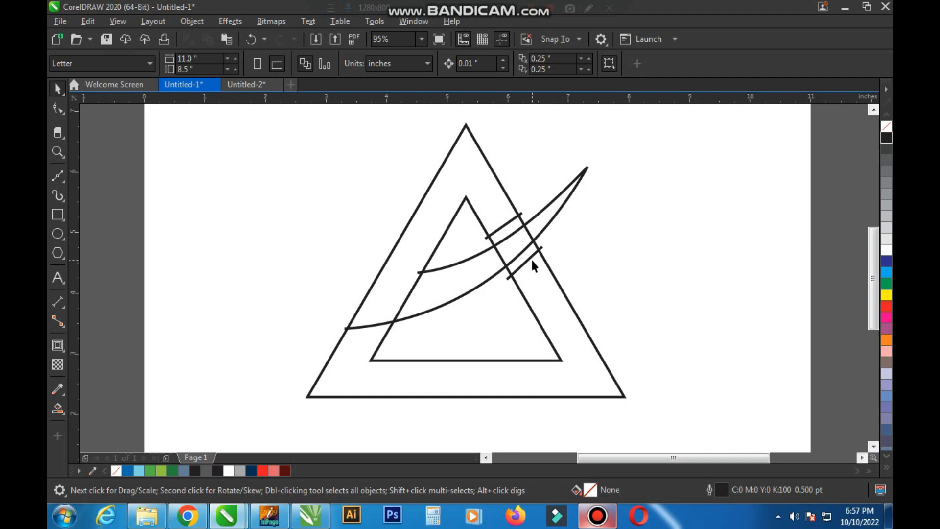
left_click(534, 264)
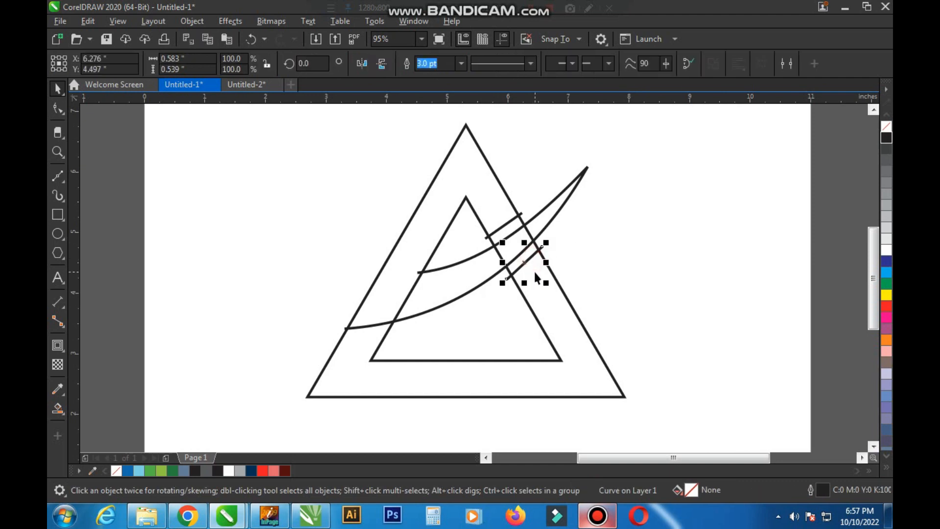
key("Delete")
Draw a V-shaped Bézier line, about 4.86 by 2.52 inches, from the frame's right side past its lower-left corner and back, with a 3 pt outline.
left_click(65, 176)
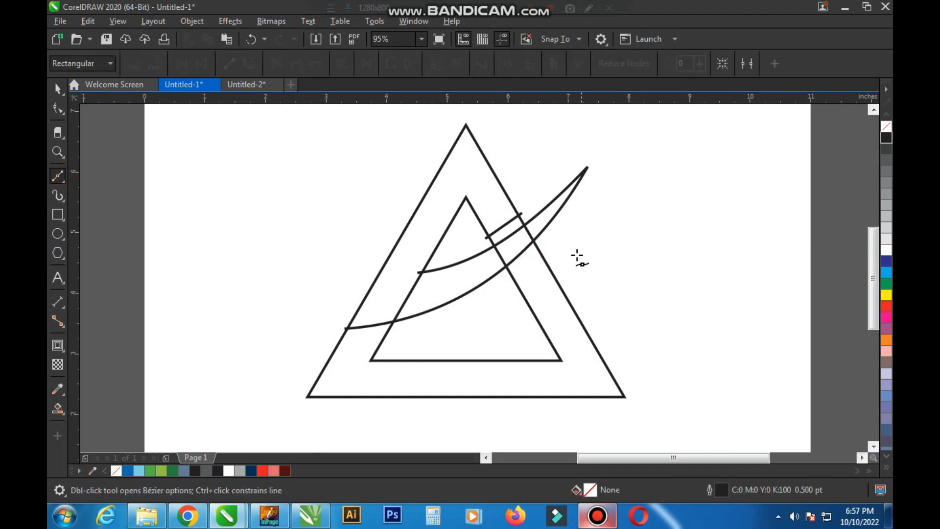
left_click(545, 248)
left_click(251, 400)
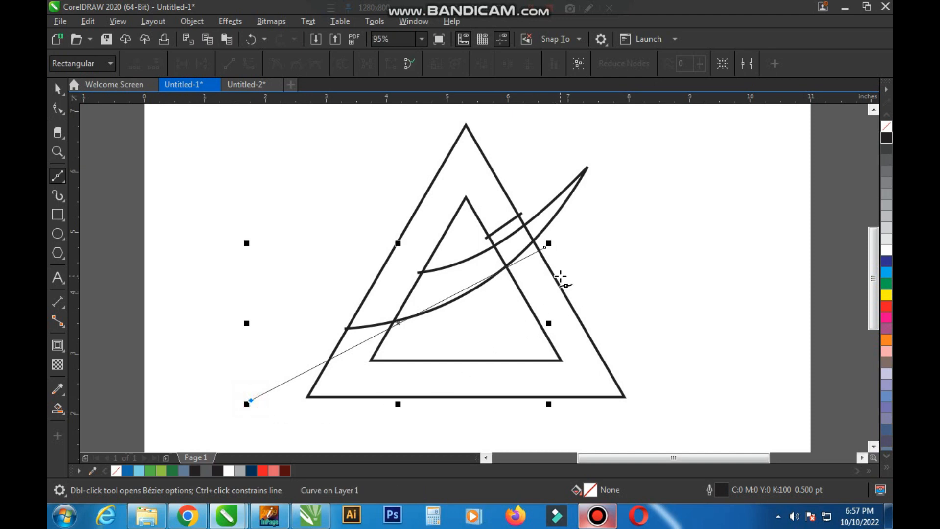
left_click(531, 288)
key("space")
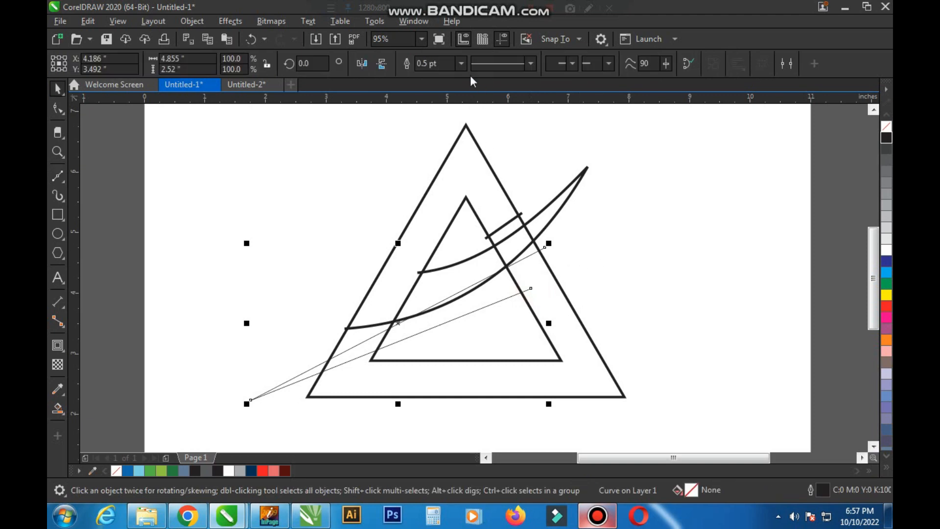
left_click(461, 63)
left_click(447, 147)
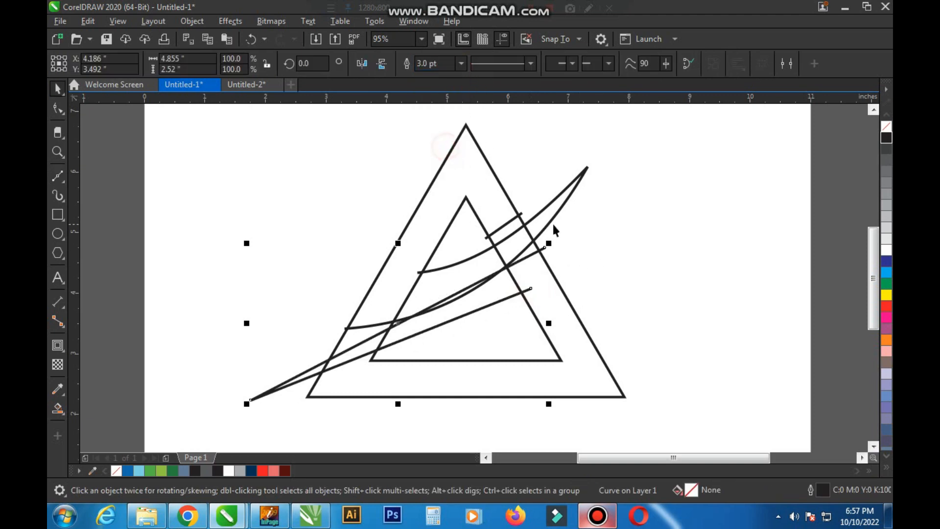
Convert both segments of the V-shaped line to curves and bend them downward into a tapering lower swoosh.
key("F10")
left_click_drag(588, 211, 411, 330)
left_click_drag(248, 414, 249, 414)
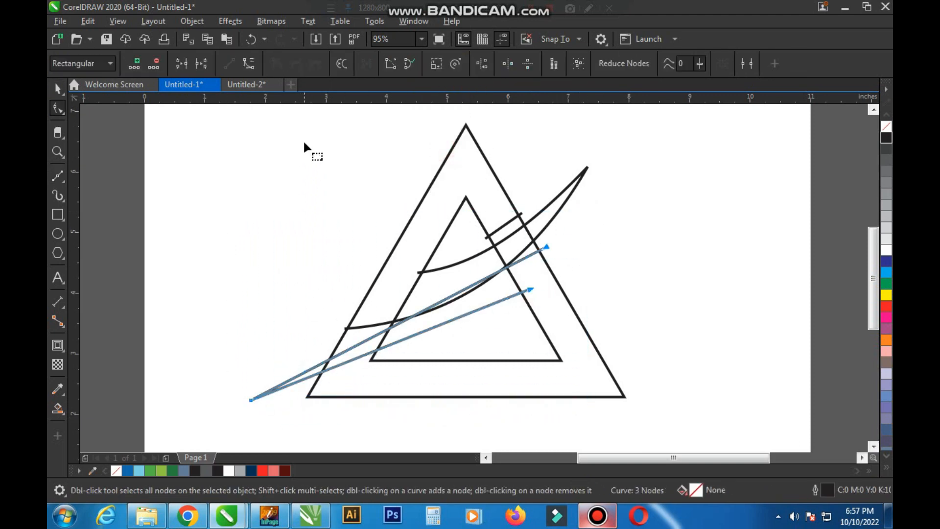
left_click(249, 64)
left_click_drag(409, 337, 415, 367)
left_click_drag(393, 327, 401, 349)
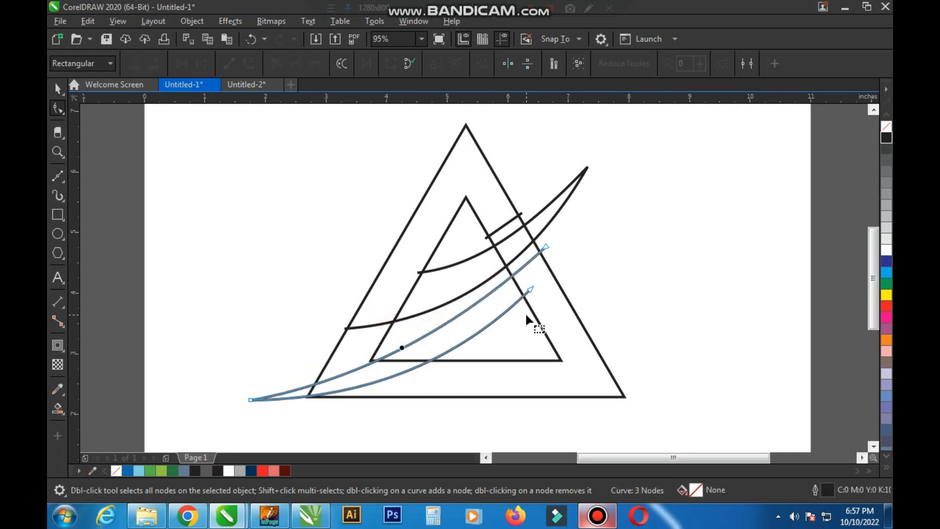
Lower the end node of the lower swoosh's bottom edge slightly and reshape that edge with its control handle.
key("F2")
left_click_drag(592, 213, 277, 451)
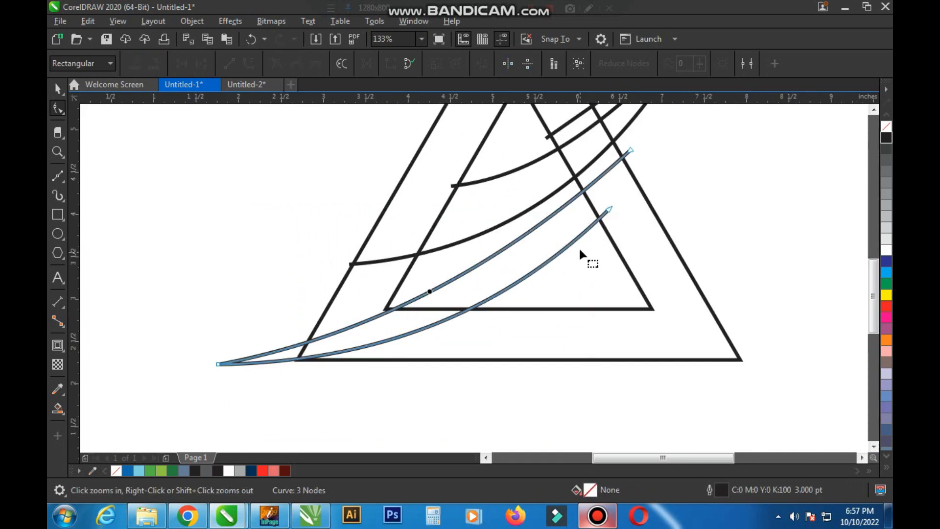
left_click_drag(609, 209, 610, 220)
left_click_drag(492, 334, 482, 333)
scroll(502, 327, "down", 2)
key("F2")
left_click_drag(374, 150, 614, 342)
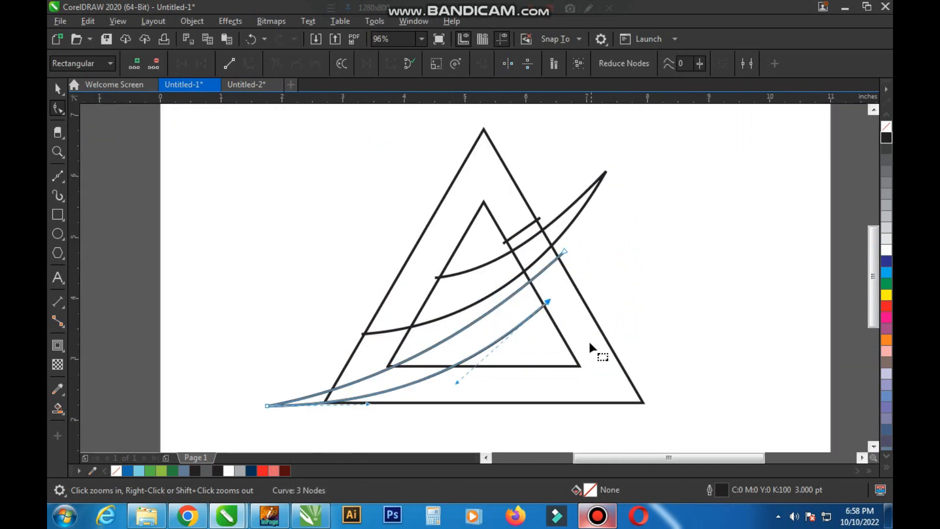
key("space")
left_click(634, 253)
Draw a straight Bézier line, about 1.87 by 0.68 inches, below the lower swoosh across the frame's two bottom edges.
key("F2")
left_click_drag(673, 128, 335, 450)
left_click_drag(328, 227, 618, 394)
left_click_drag(296, 296, 568, 412)
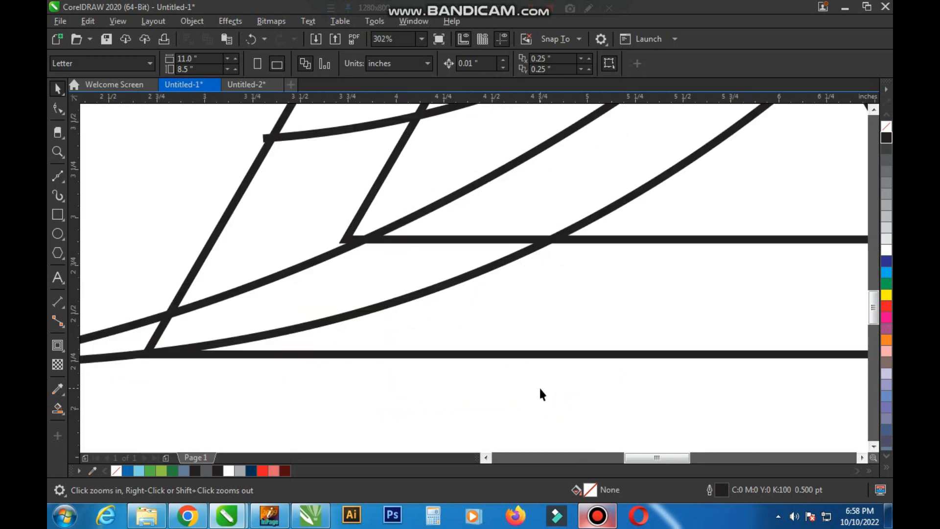
left_click(58, 176)
left_click(610, 237)
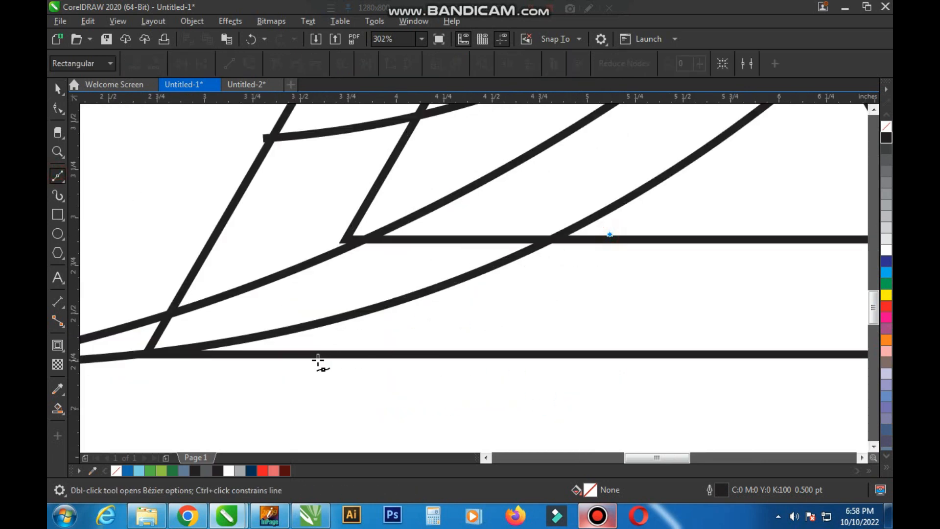
left_click(258, 364)
key("space")
Convert the new line to a curve, bend it parallel to the lower swoosh and nudge its upper end node.
key("F10")
left_click_drag(198, 199, 618, 390)
left_click(249, 64)
left_click_drag(459, 289, 471, 305)
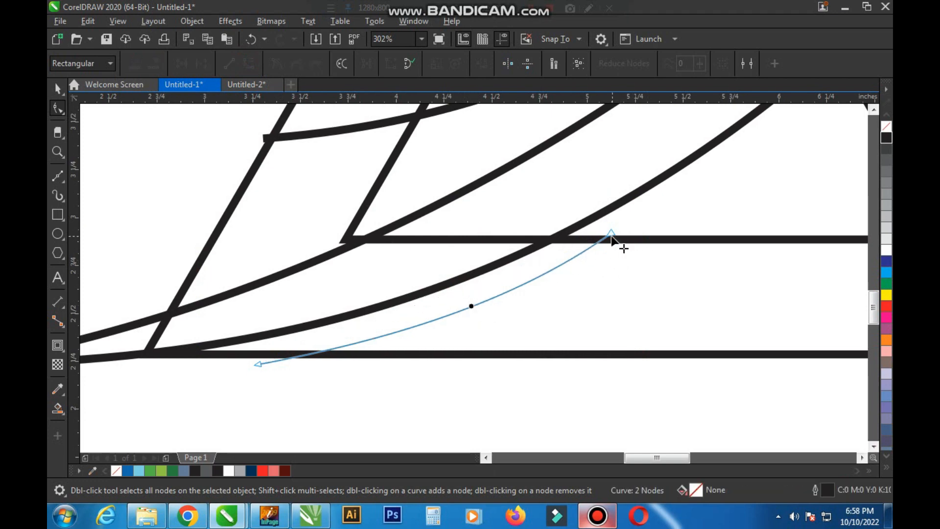
left_click(615, 234)
key("space")
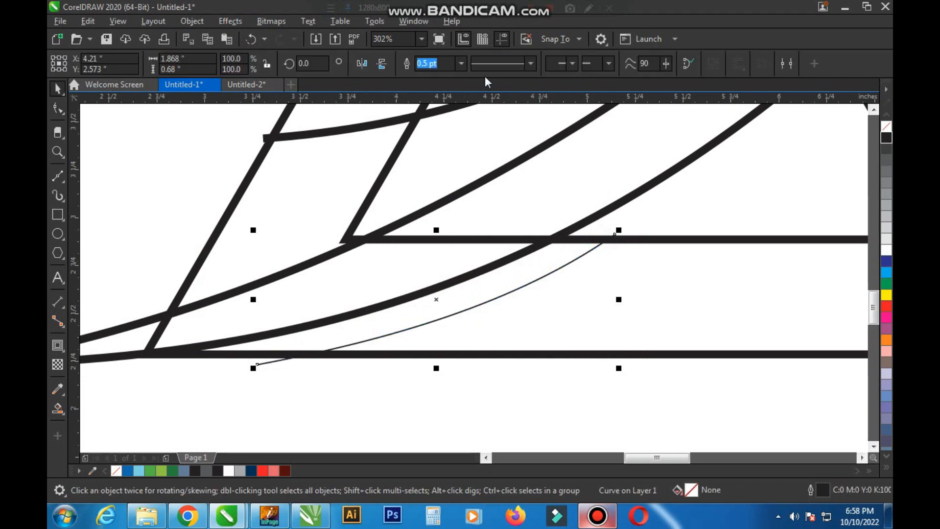
Set the new curve's outline to 3 pt and stretch it slightly past the inner triangle's bottom edge.
left_click(460, 64)
left_click(433, 147)
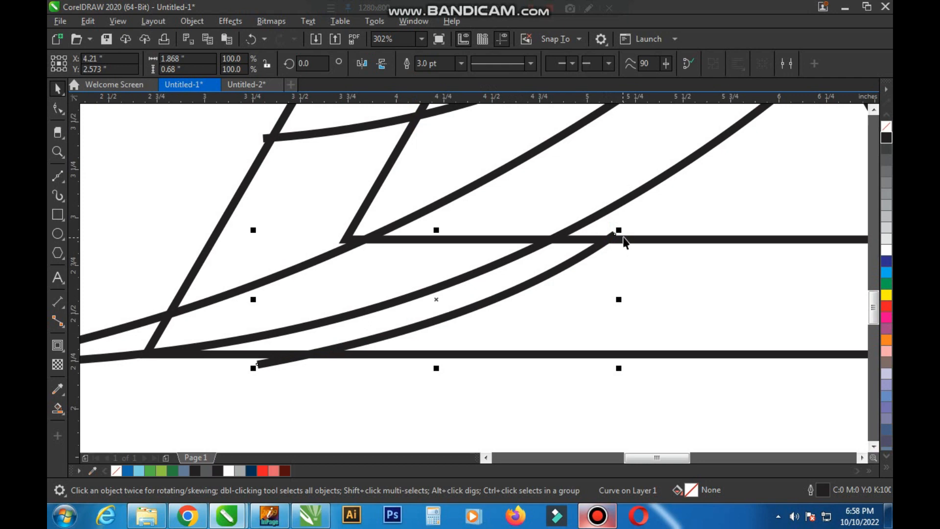
left_click_drag(620, 230, 622, 229)
left_click(648, 216)
scroll(321, 308, "down", 2)
key("F2")
left_click_drag(194, 356, 612, 111)
right_click(430, 273)
left_click_drag(343, 166, 598, 361)
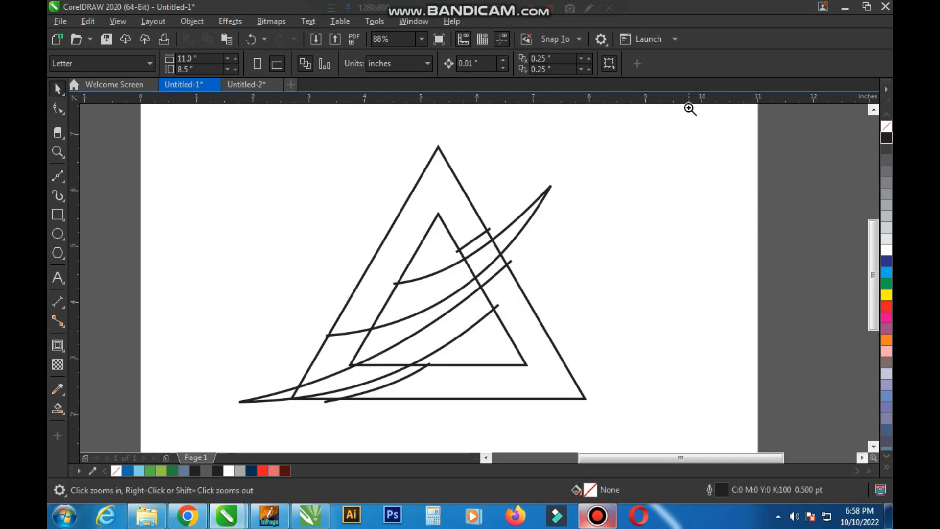
left_click_drag(345, 451, 270, 458)
mouse_move(251, 377)
left_mouse_down()
mouse_move(572, 197)
mouse_move(626, 137)
left_mouse_up()
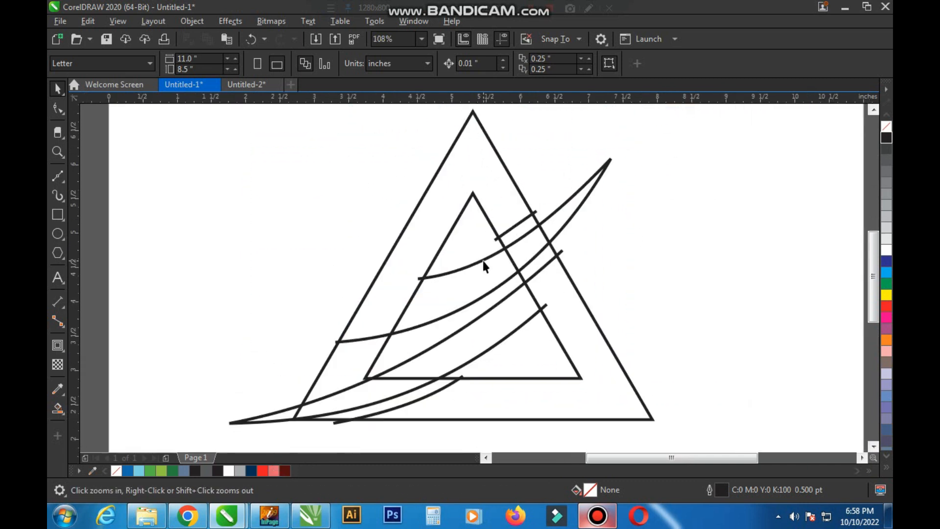
Use Smart Fill to colour the frame's top section and the three regions of the upper swoosh blue-grey.
left_click(59, 412)
left_click(448, 190)
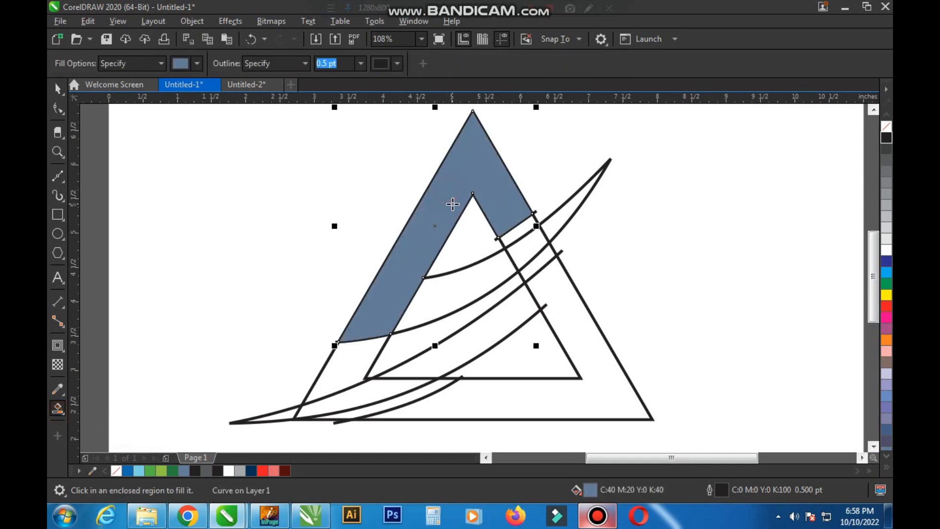
left_click(438, 299)
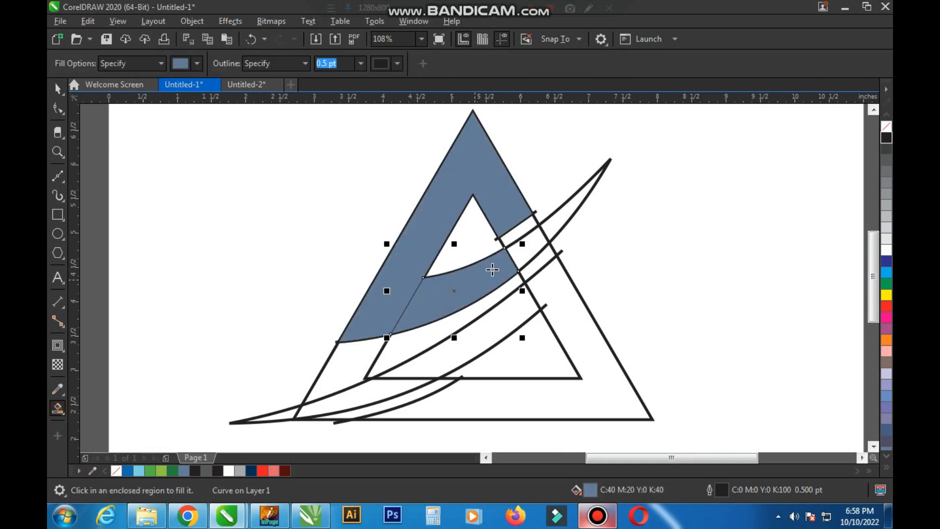
left_click(536, 246)
left_click(567, 210)
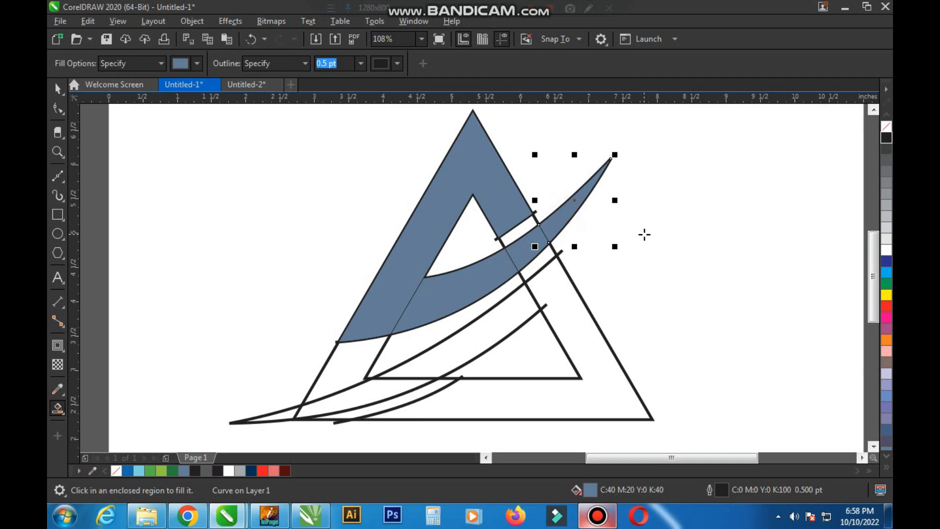
Smart Fill the lower swoosh's regions and the frame's remaining lower-right section with the same blue-grey.
key("space")
left_click(661, 241)
scroll(490, 288, "down", 2)
key("F2")
left_click_drag(366, 192, 585, 373)
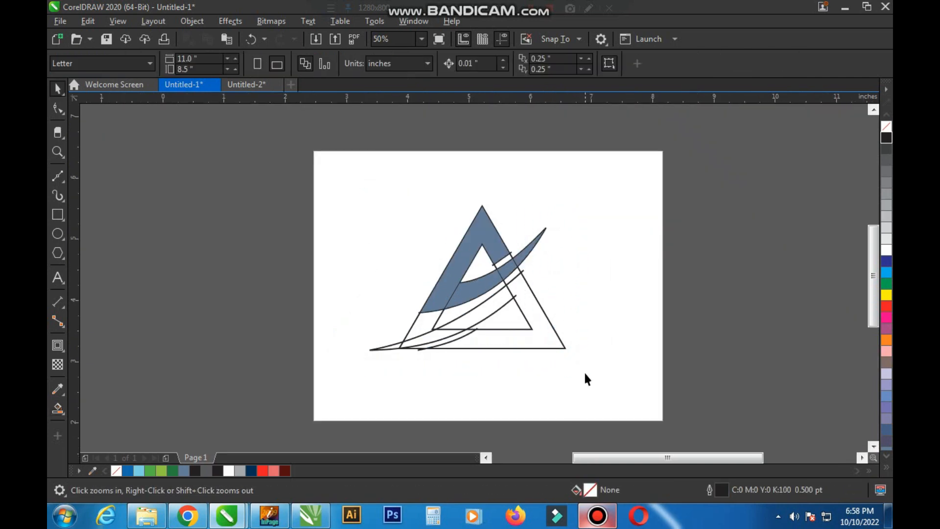
key("space")
key("space")
key("space")
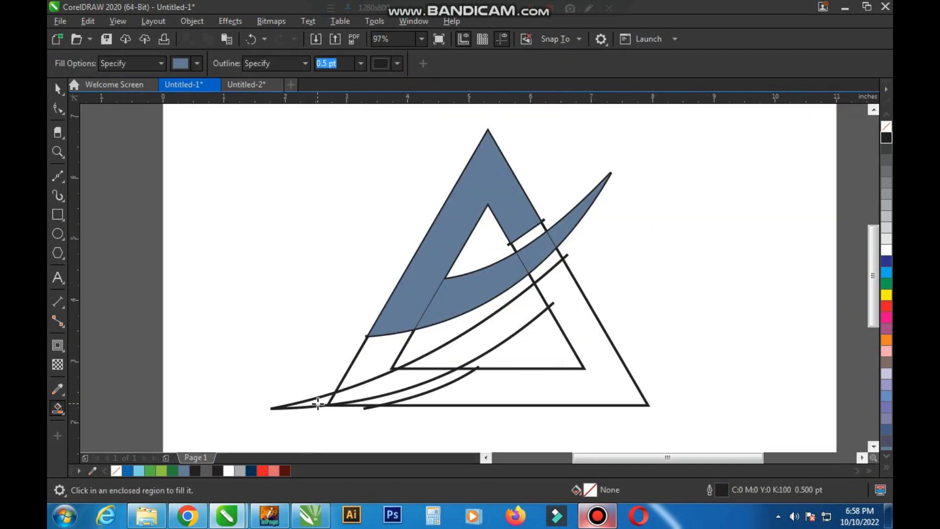
left_click(318, 400)
left_click(377, 390)
left_click(482, 337)
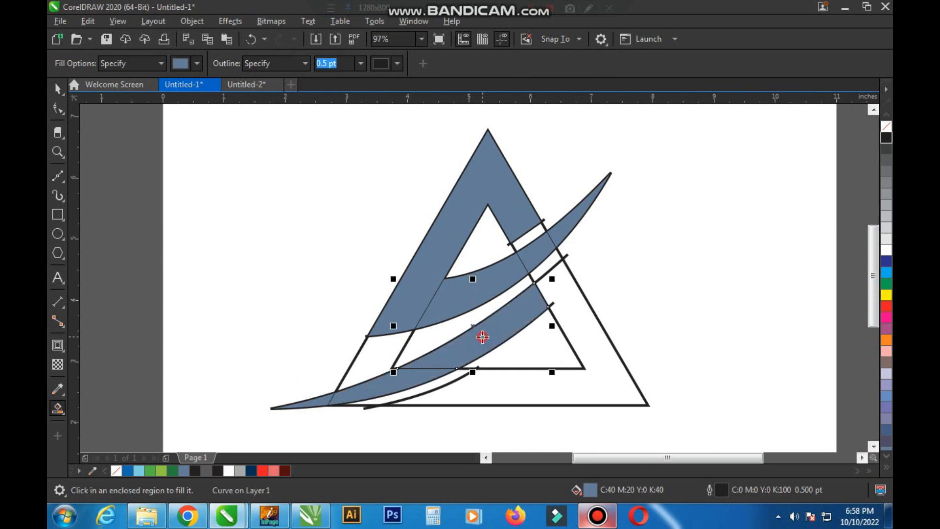
left_click(570, 298)
Weld the four filled pieces of the top section and upper swoosh into one shape.
key("space")
left_click(642, 293)
left_click(558, 248)
left_click(493, 274, "shift")
left_click(437, 289, "shift")
left_click(440, 267, "shift")
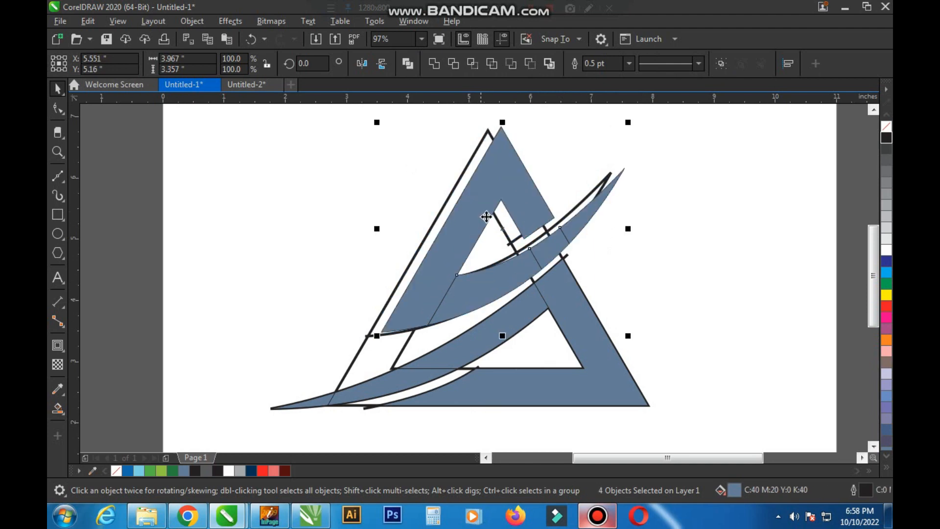
left_click(434, 63)
left_click(620, 180)
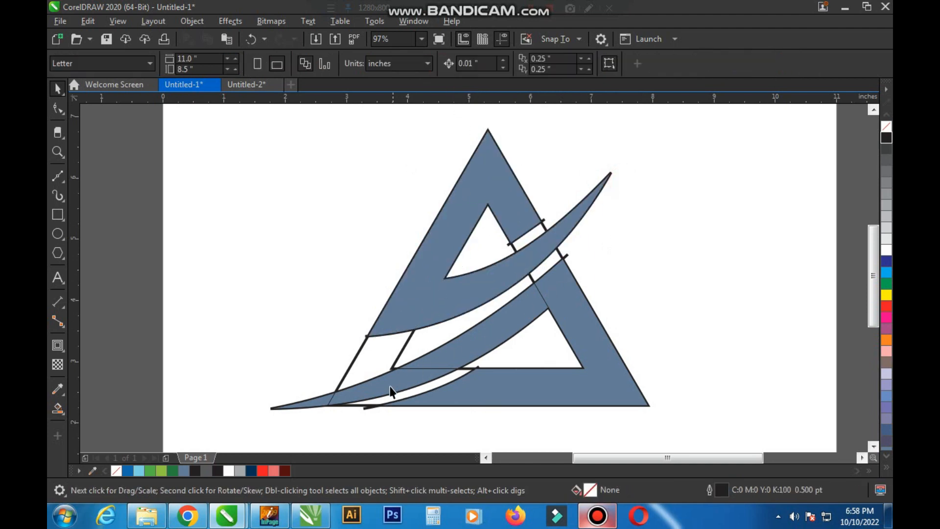
Weld the four filled pieces of the lower swoosh and lower-right frame section into one shape.
left_click(311, 406)
left_click(380, 384, "shift")
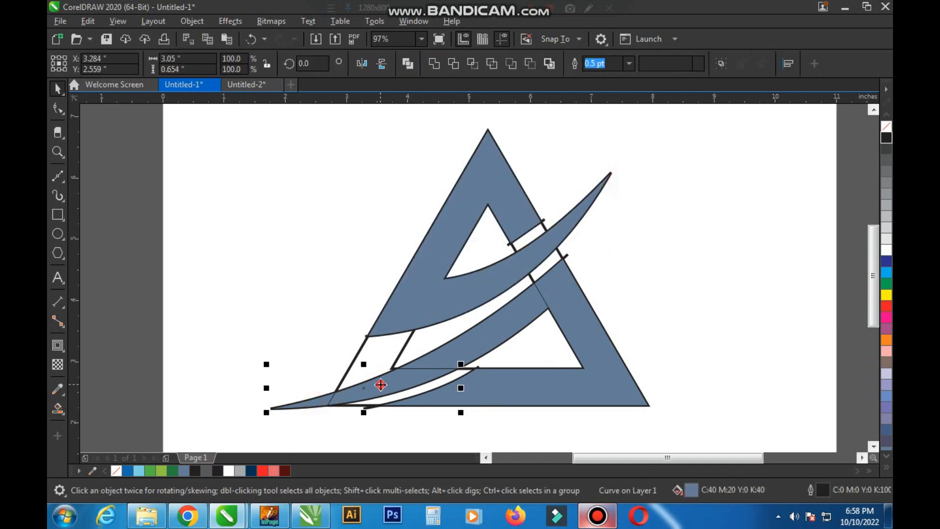
left_click(483, 336, "shift")
left_click(565, 312, "shift")
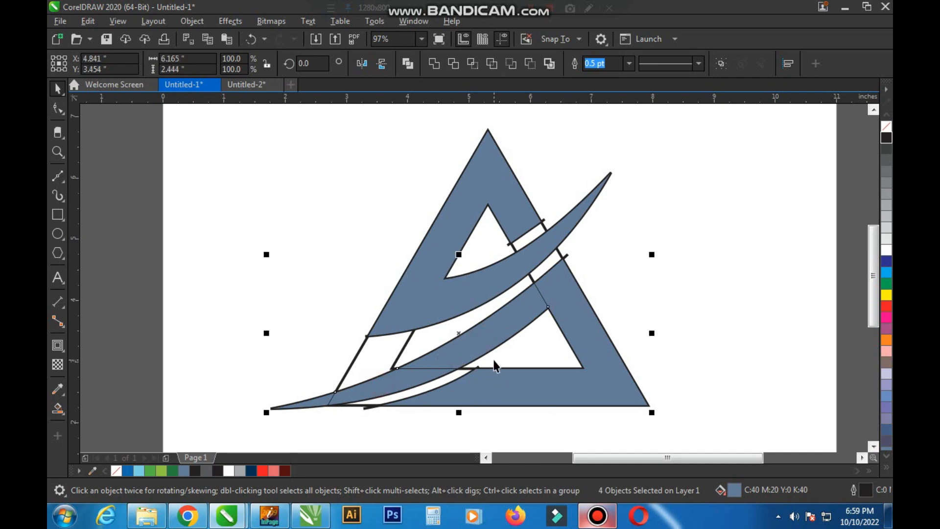
left_click(434, 64)
left_click(659, 237)
Move both welded shapes together sideways, clear of the construction lines.
left_click(571, 311)
left_click(563, 227, "shift")
left_click_drag(580, 214, 189, 217)
left_click(321, 160)
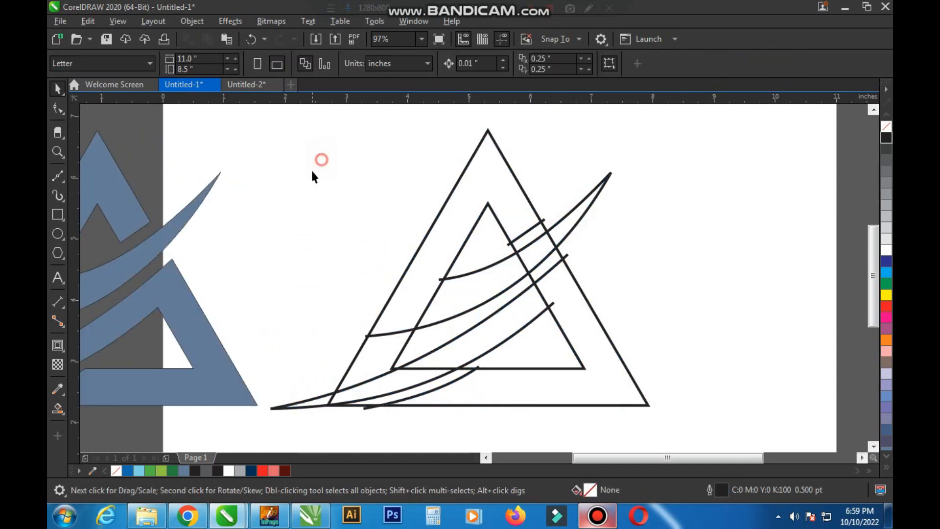
Delete all the construction lines and move the two welded shapes back to the middle of the page.
scroll(492, 258, "down", 3)
left_click_drag(606, 158, 374, 371)
key("Delete")
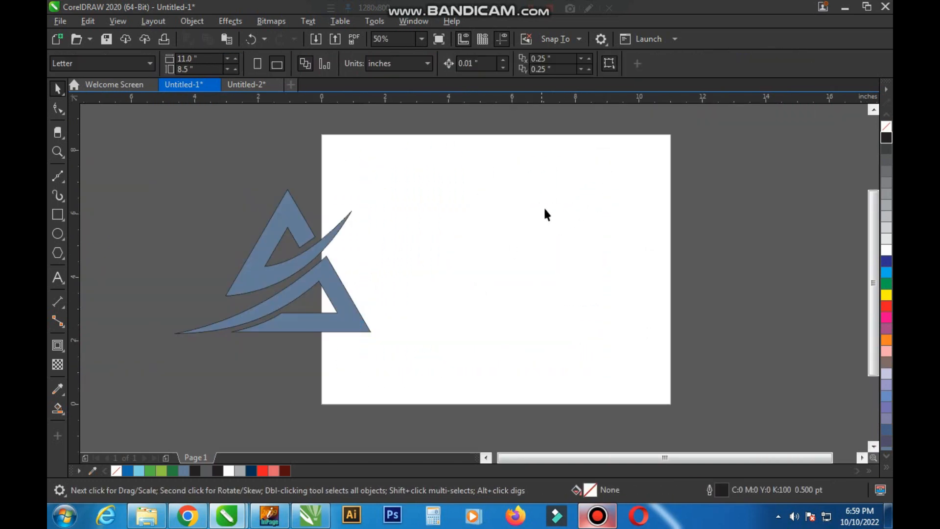
left_click_drag(279, 331, 182, 350)
left_click_drag(346, 319, 564, 293)
left_click(650, 250)
Fill the upper welded shape with red.
key("F2")
left_click_drag(666, 142, 346, 384)
key("space")
left_click(431, 268)
key("space")
key("space")
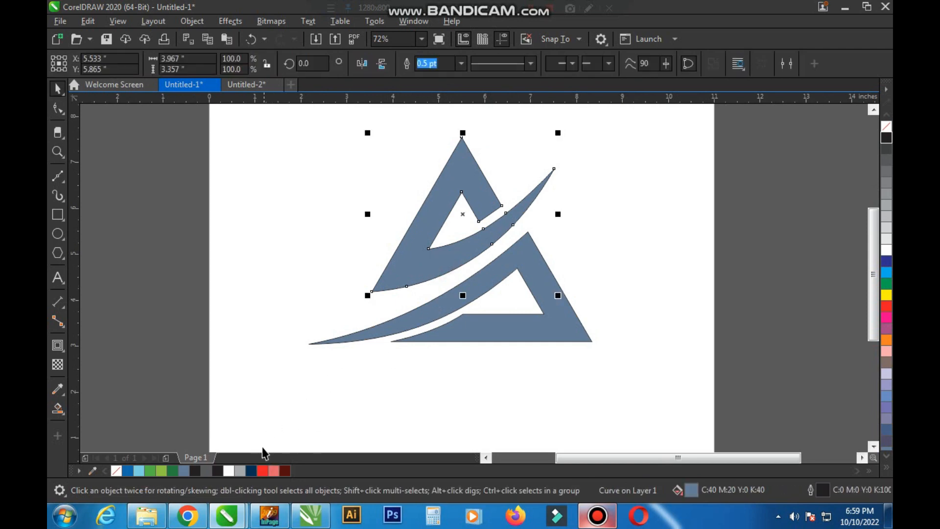
left_click(257, 470)
left_click(451, 388)
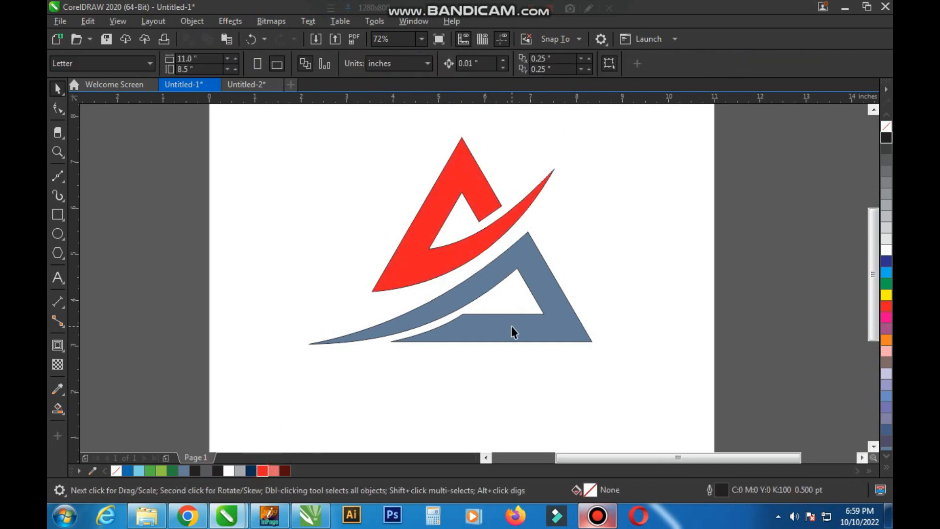
Fill the lower welded shape with dark green.
left_click(513, 325)
key("space")
left_click_drag(286, 182, 612, 397)
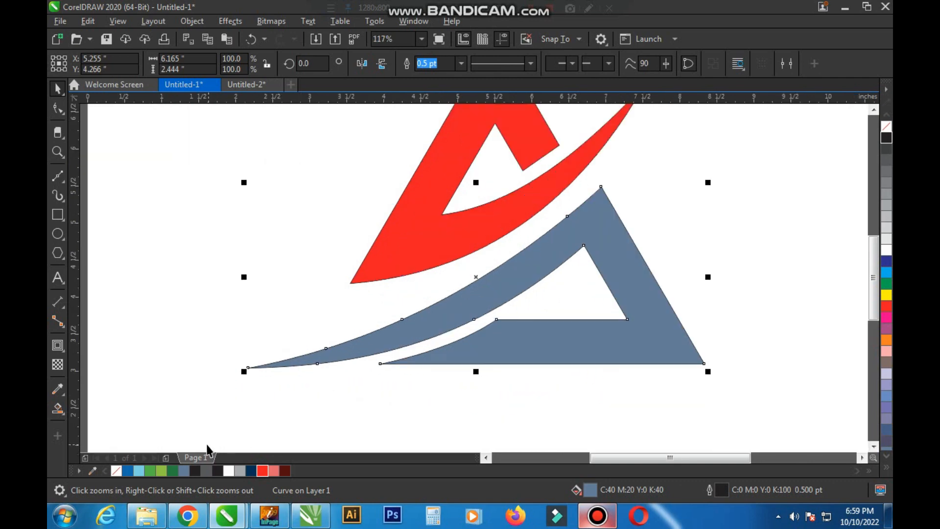
Remove the outlines from both the red and green shapes.
left_click(492, 242, "shift")
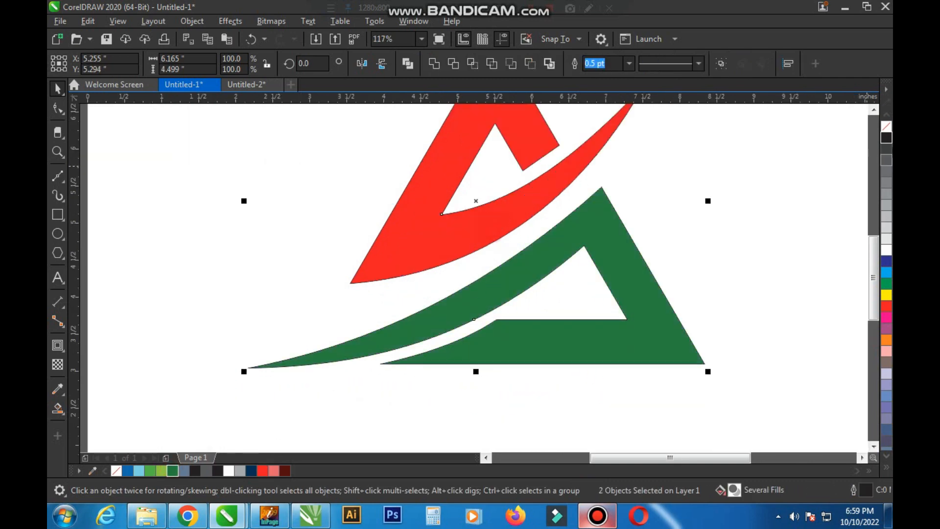
right_click(887, 128)
left_click(735, 195)
Group the red and green shapes and scale the group down to about 76.4%.
scroll(440, 256, "down", 2)
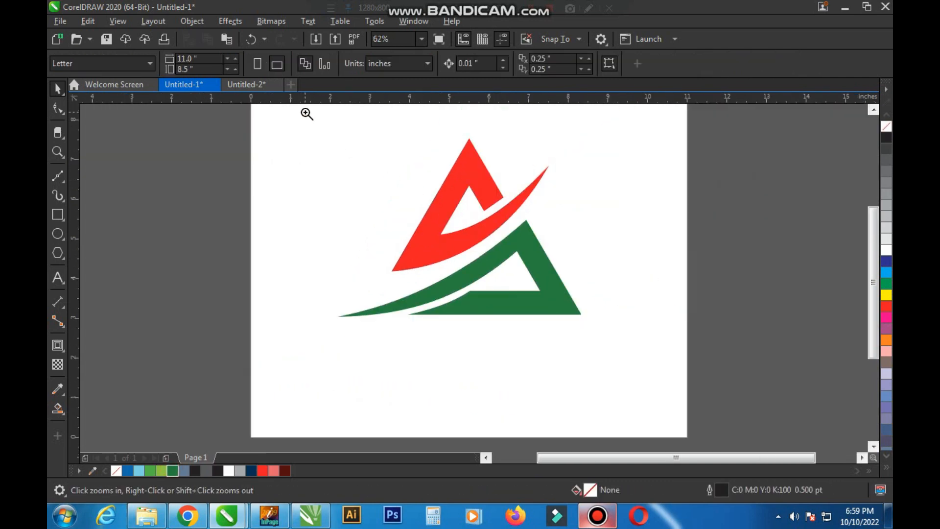
left_click_drag(305, 113, 686, 397)
left_click_drag(629, 121, 252, 399)
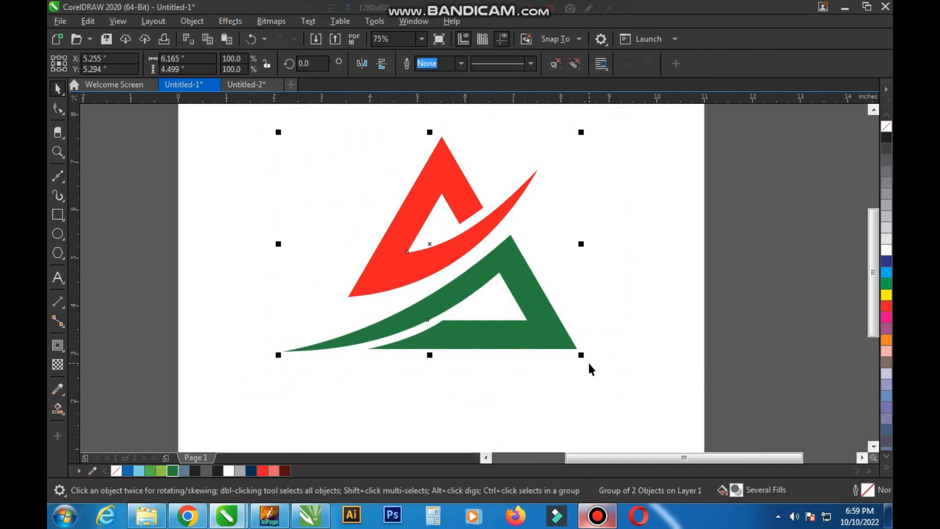
left_click_drag(583, 358, 536, 315)
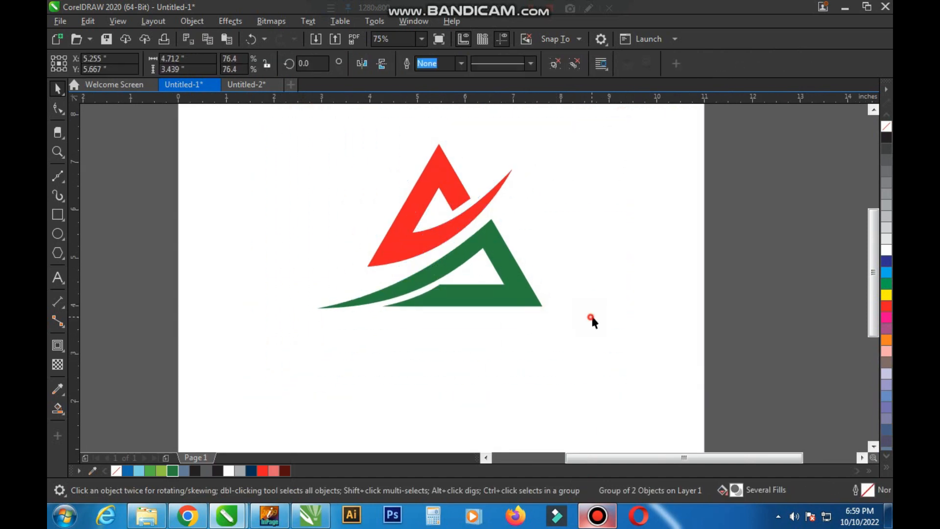
left_click(686, 208)
Add the artistic text "YOUR LOGO" beneath the green shape.
key("F2")
left_click_drag(686, 207, 274, 426)
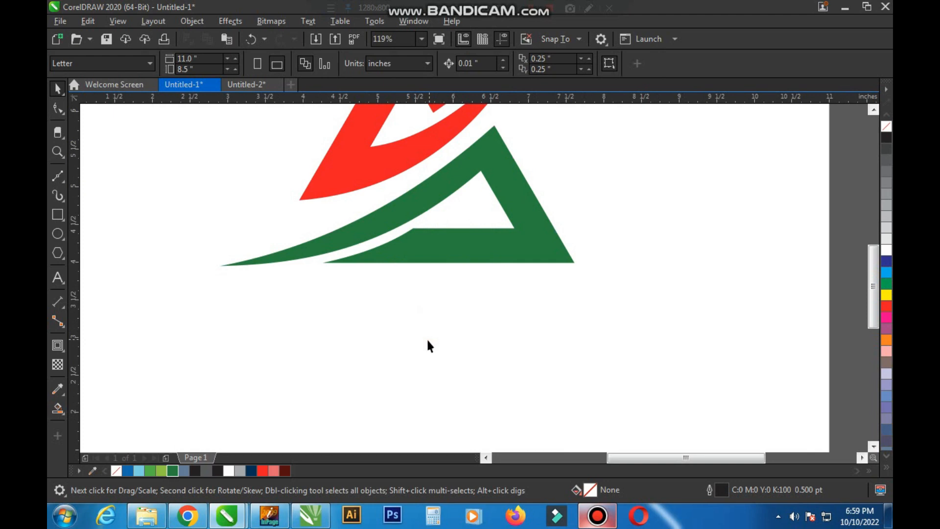
key("F8")
left_click(327, 316)
type("YOUR LOGO")
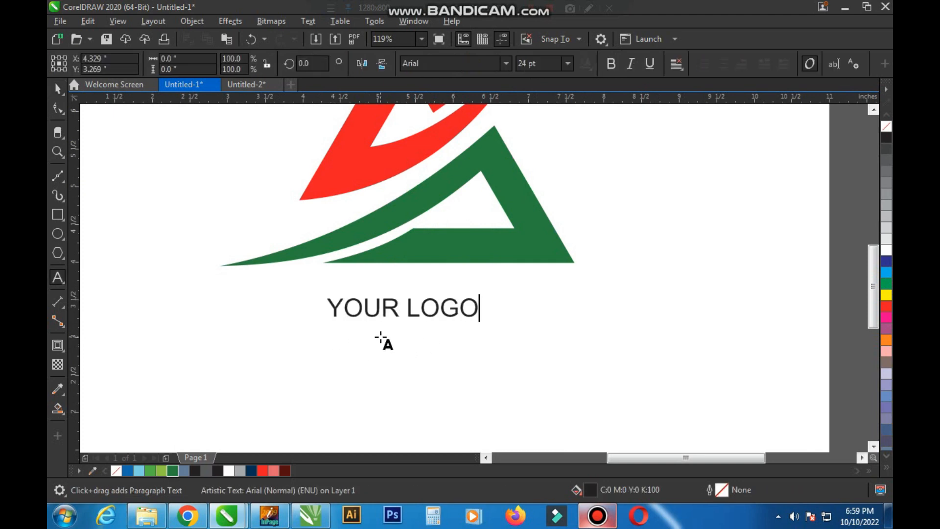
Enlarge the "YOUR LOGO" text to about 48 pt and make it bold.
key("ctrl+space")
left_click_drag(489, 323, 562, 350)
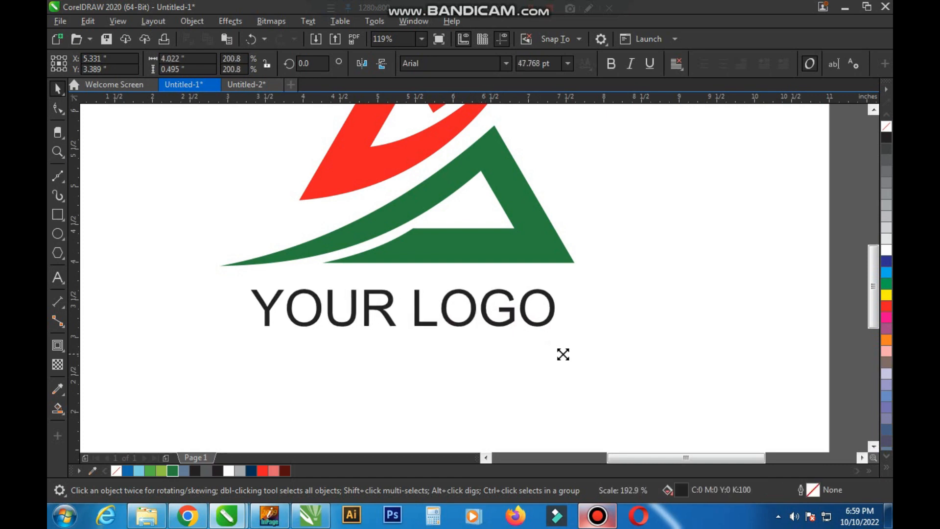
left_click(611, 64)
left_click_drag(554, 303, 559, 299)
left_click(621, 311)
Duplicate the "YOUR LOGO" text directly below itself and shrink the copy to about 27 pt.
scroll(367, 316, "down", 2)
key("F2")
left_click_drag(264, 264, 543, 391)
left_click_drag(600, 254, 600, 316)
left_click_drag(666, 329, 562, 331)
Replace the copy's text with "YOUR SLOGAN HERE" and centre it horizontally with "YOUR LOGO".
key("F8")
key("ctrl+a")
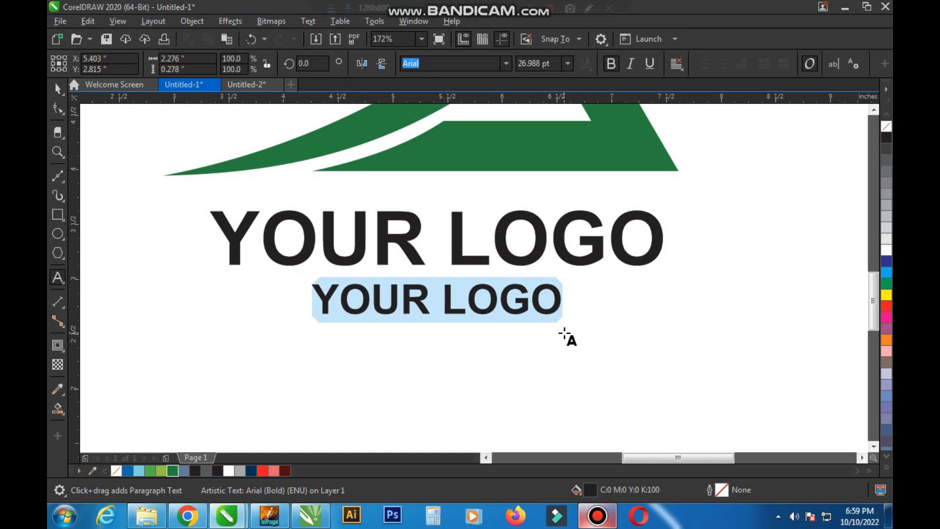
type("YOUR SL")
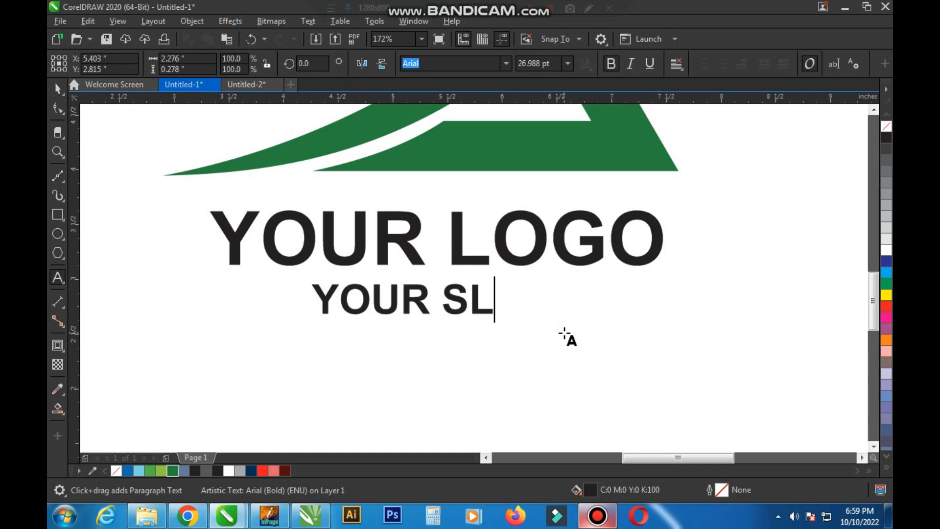
type("OGAN HERE")
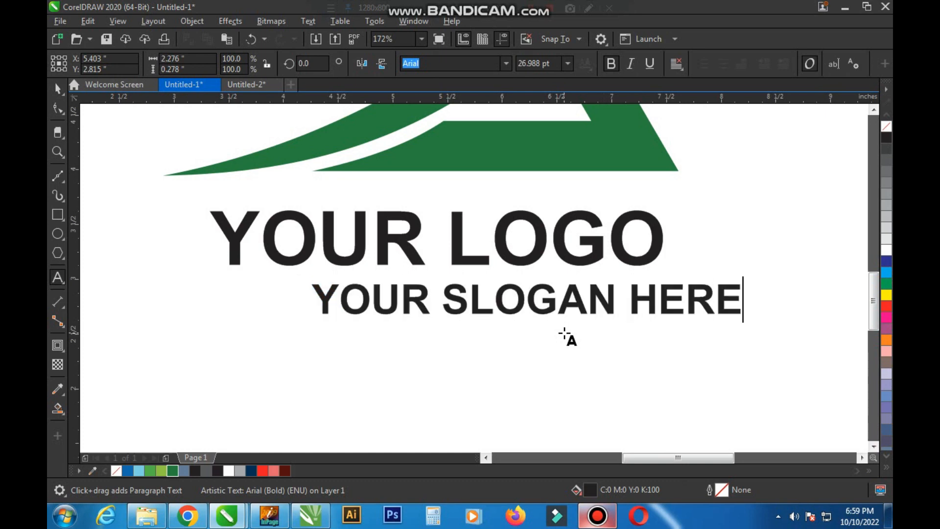
key("ctrl+space")
scroll(563, 333, "down", 2)
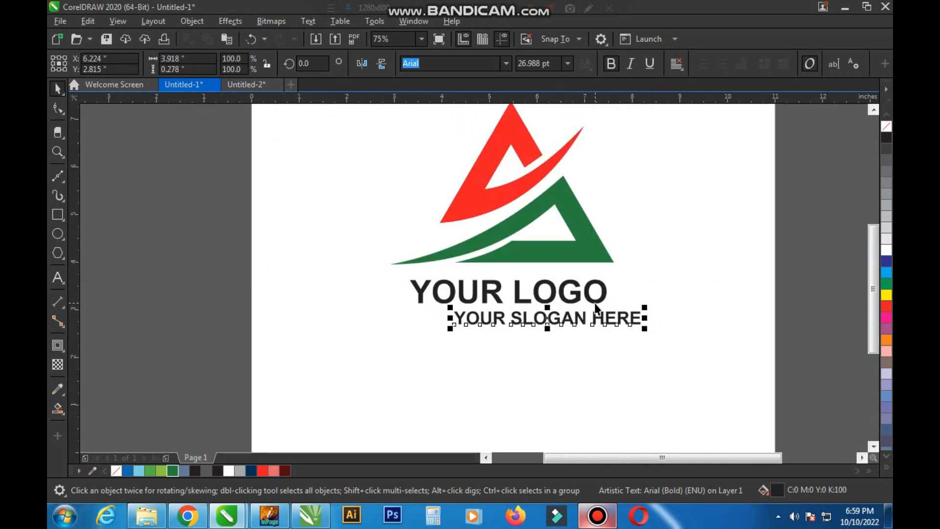
left_click(592, 298, "shift")
key("c")
left_click(667, 310)
Shrink the slogan to about 18.3 pt and widen its letter spacing to nearly the width of "YOUR LOGO".
left_click(598, 325)
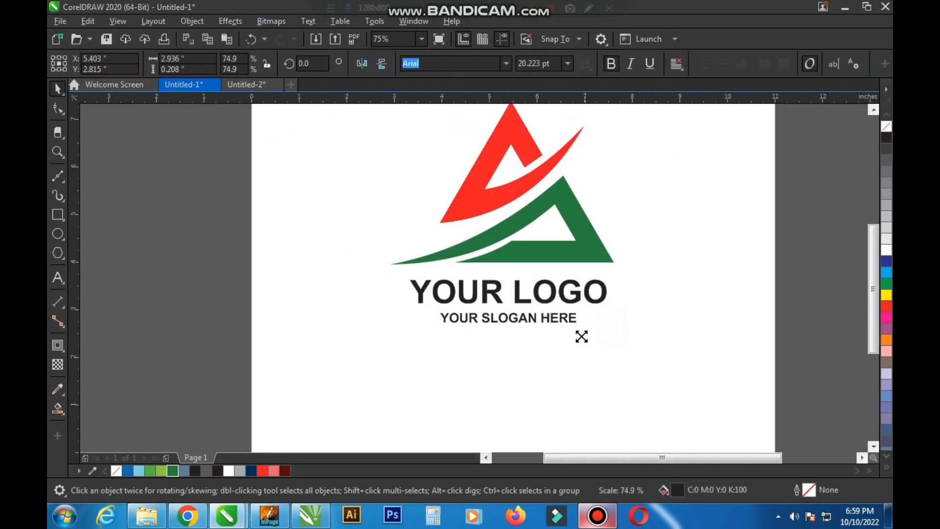
key("F10")
left_click_drag(576, 328, 618, 320)
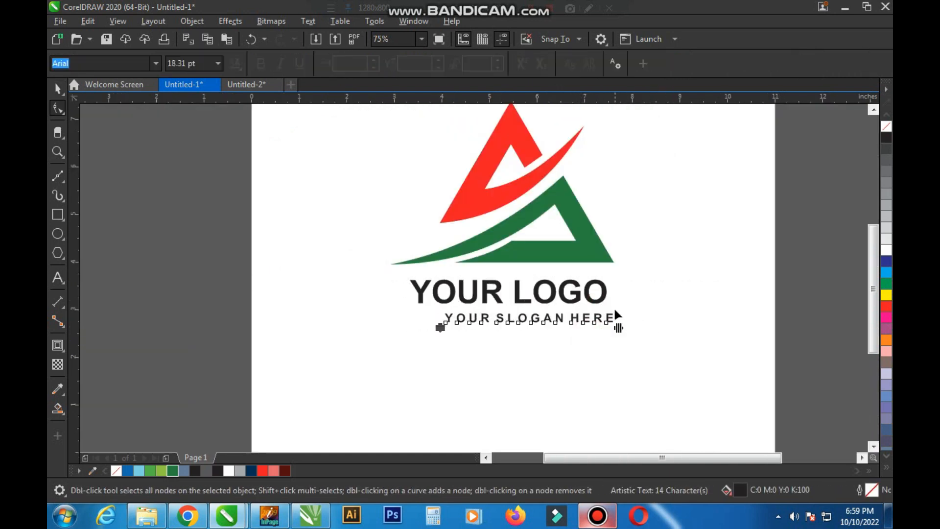
Re-centre the widened slogan horizontally under the "YOUR LOGO" text.
key("ctrl+space")
left_click(601, 294, "shift")
left_click(658, 305)
scroll(533, 325, "down", 1)
key("F2")
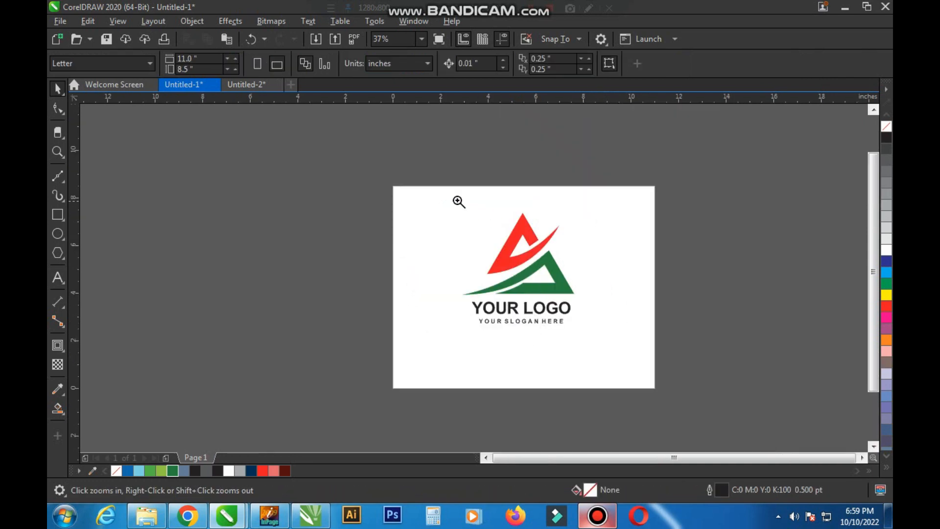